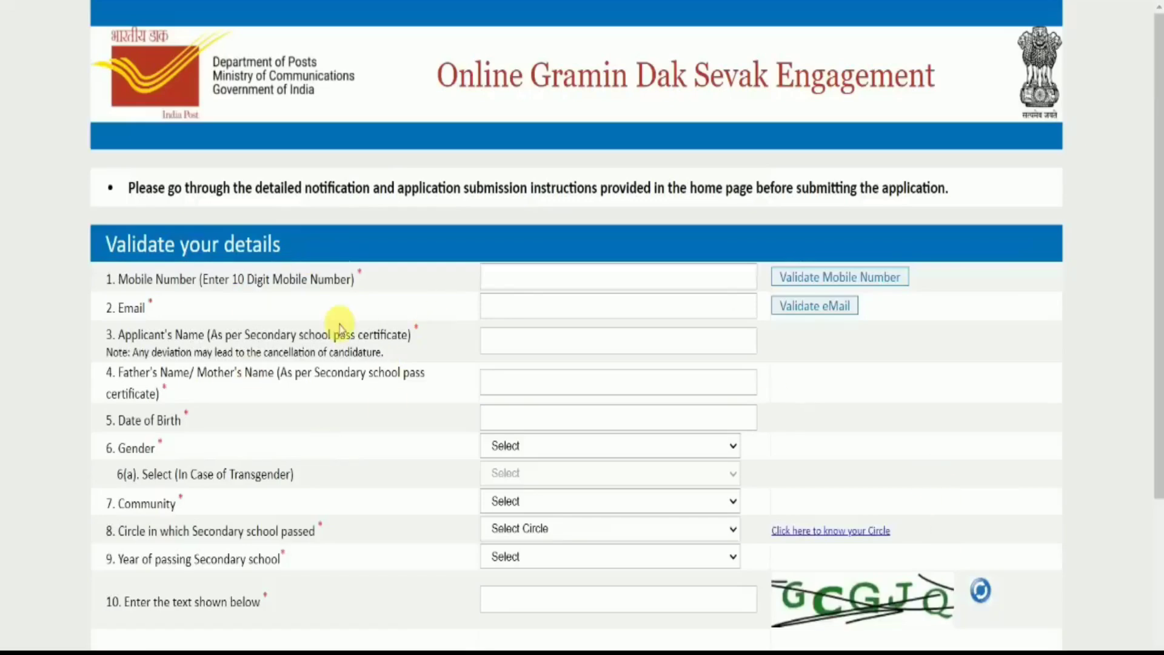
- Enter the applicant's mobile number, request its OTP and submit the received code for verification
scroll(1102, 428, "down", 2)
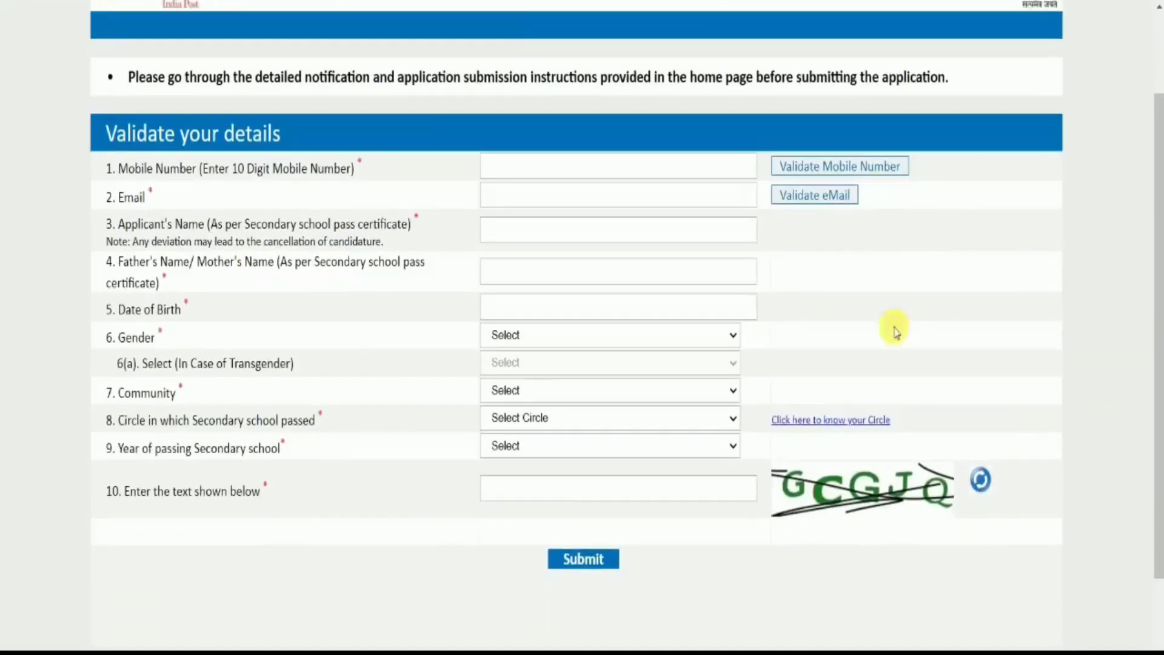
left_click(527, 169)
type("9999999999")
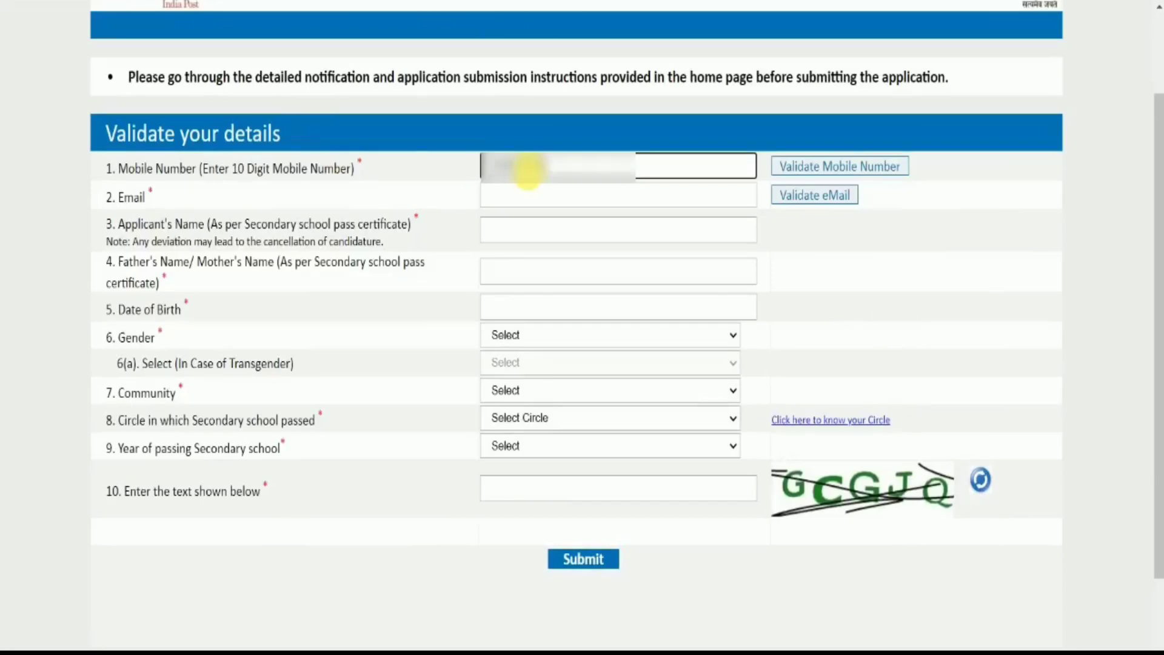
left_click(845, 174)
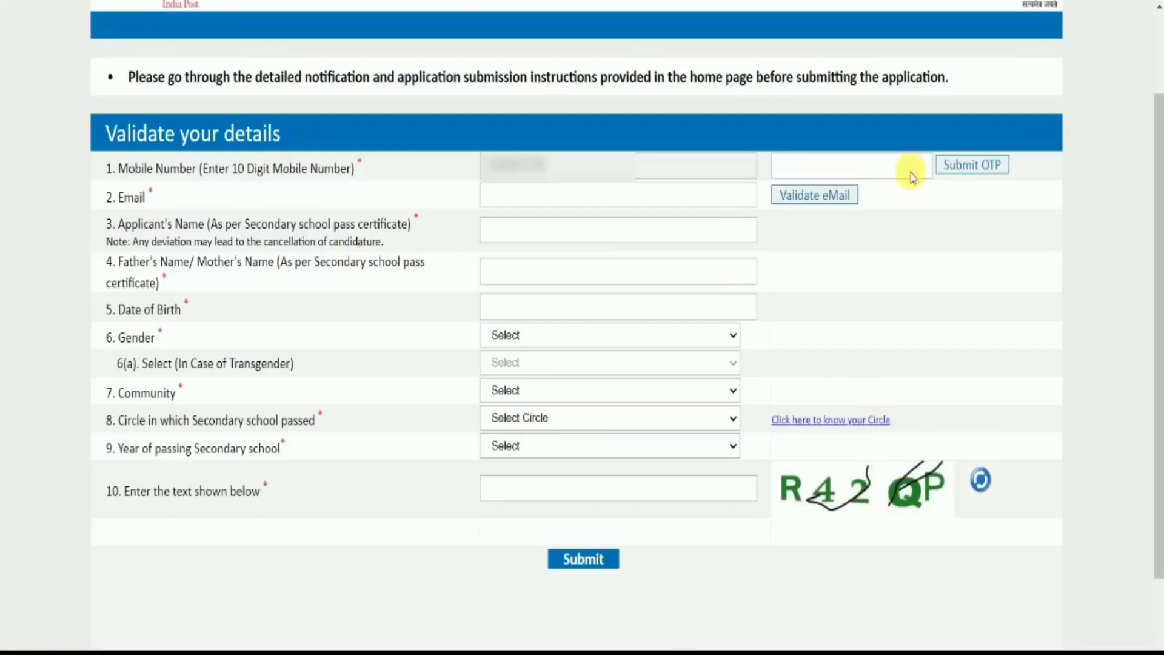
left_click(896, 171)
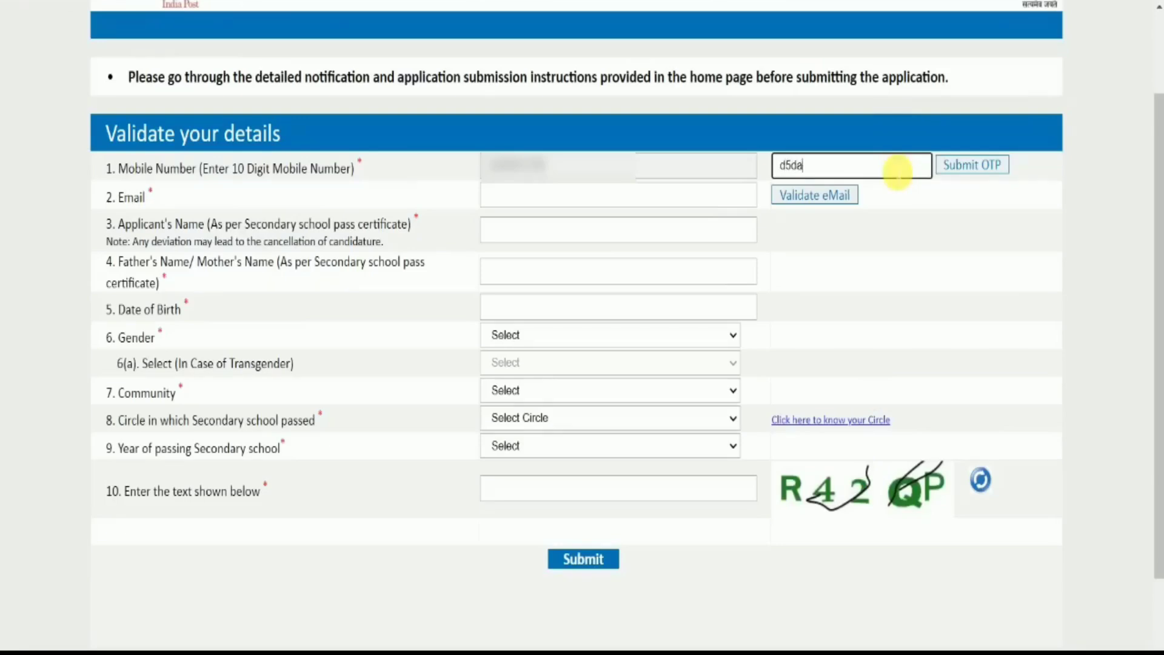
left_click(989, 165)
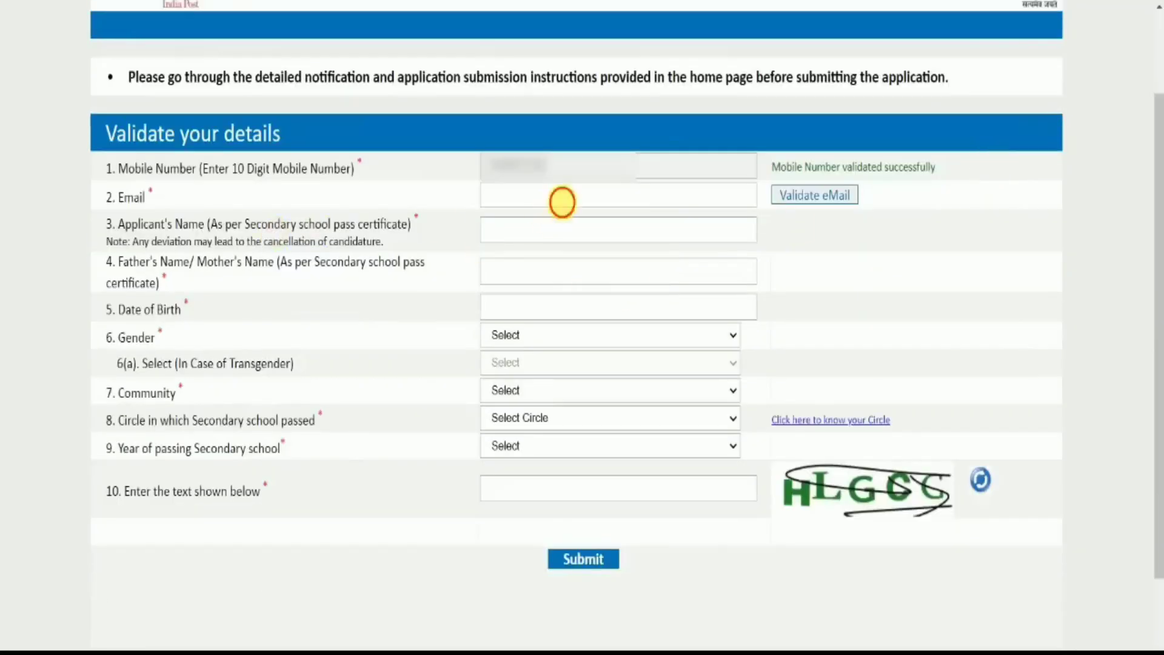
- Enter the applicant's e-mail address, request its OTP and submit the pasted verification code
left_click(561, 198)
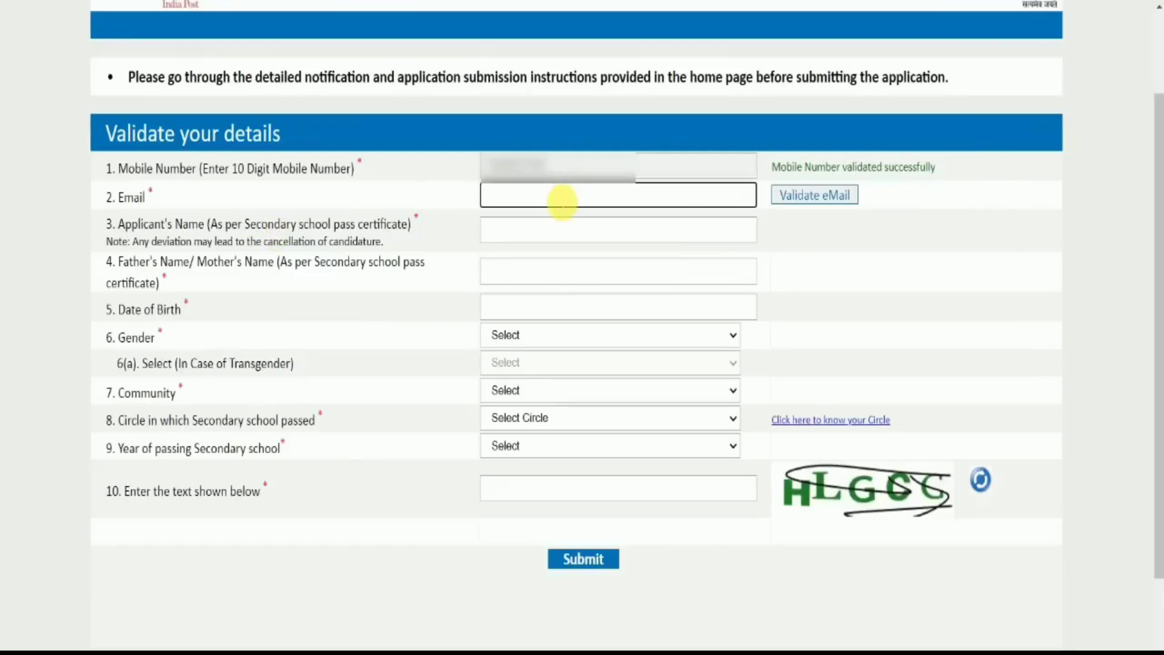
key("ctrl+v")
type("abcde")
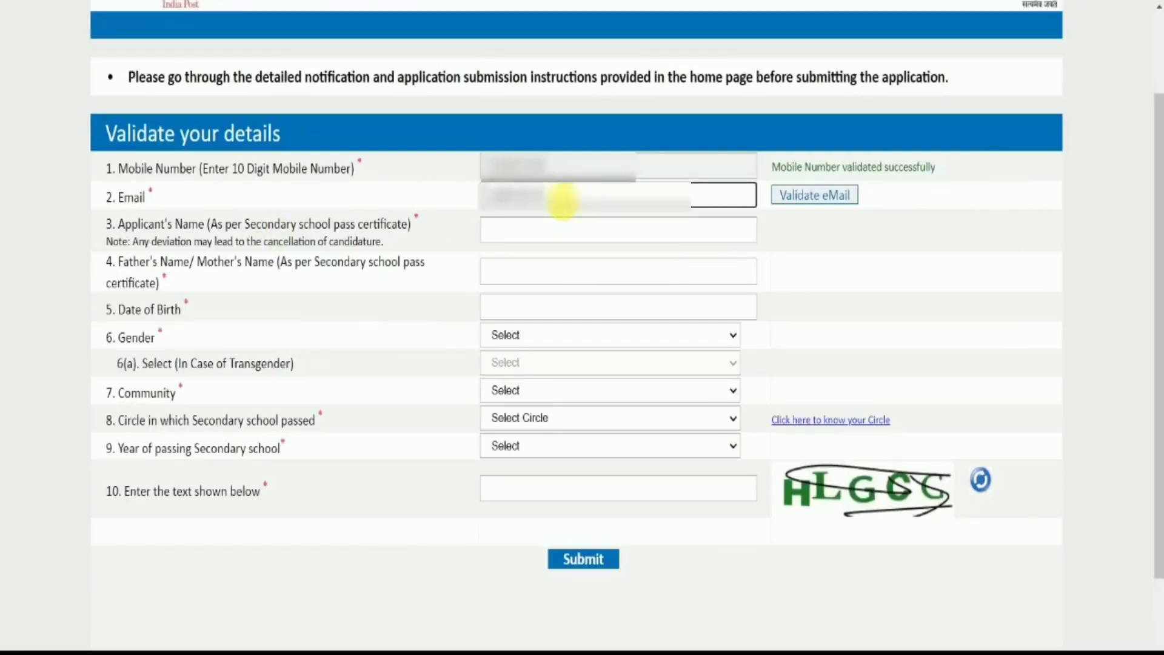
type("xxxxxx")
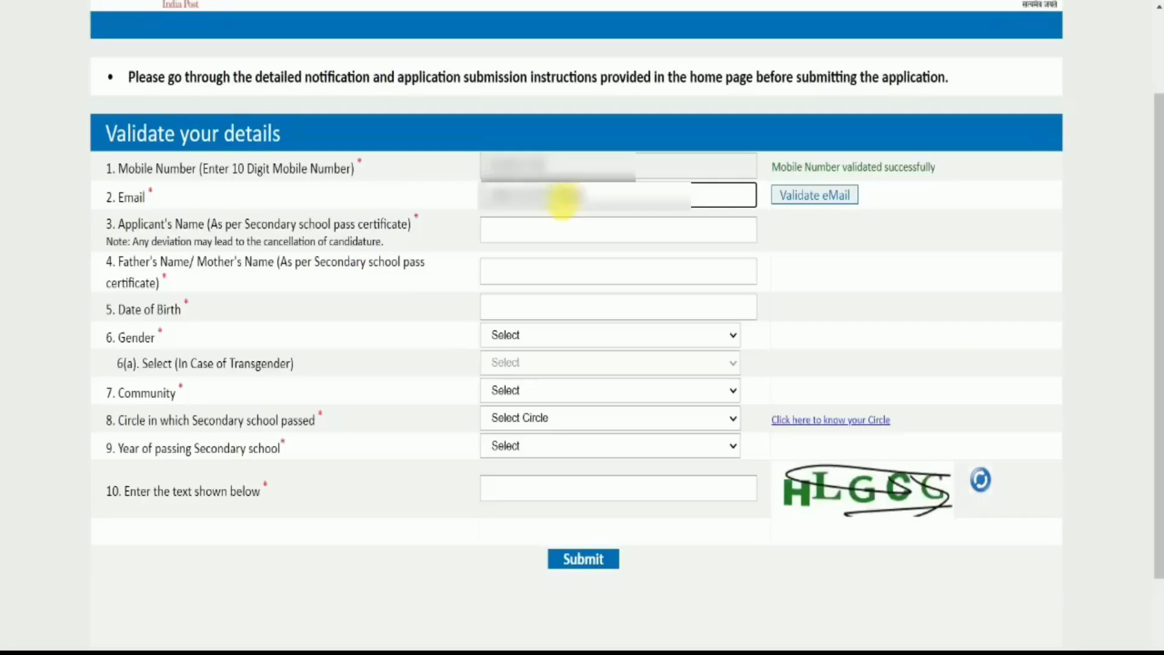
type("xxx")
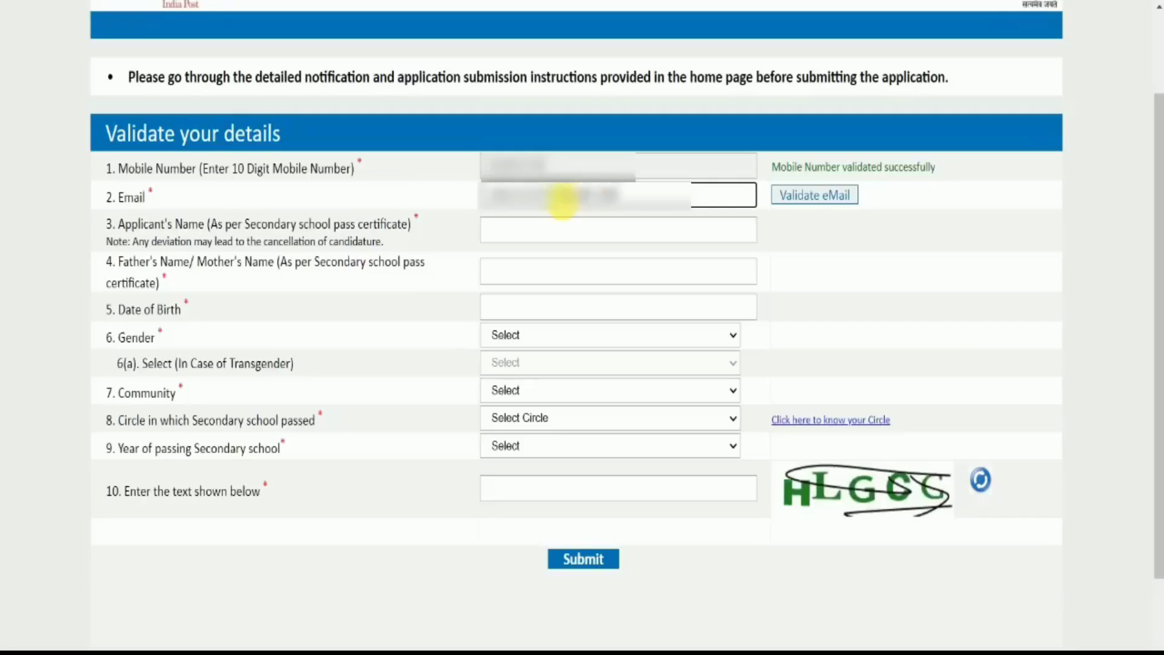
left_click(854, 194)
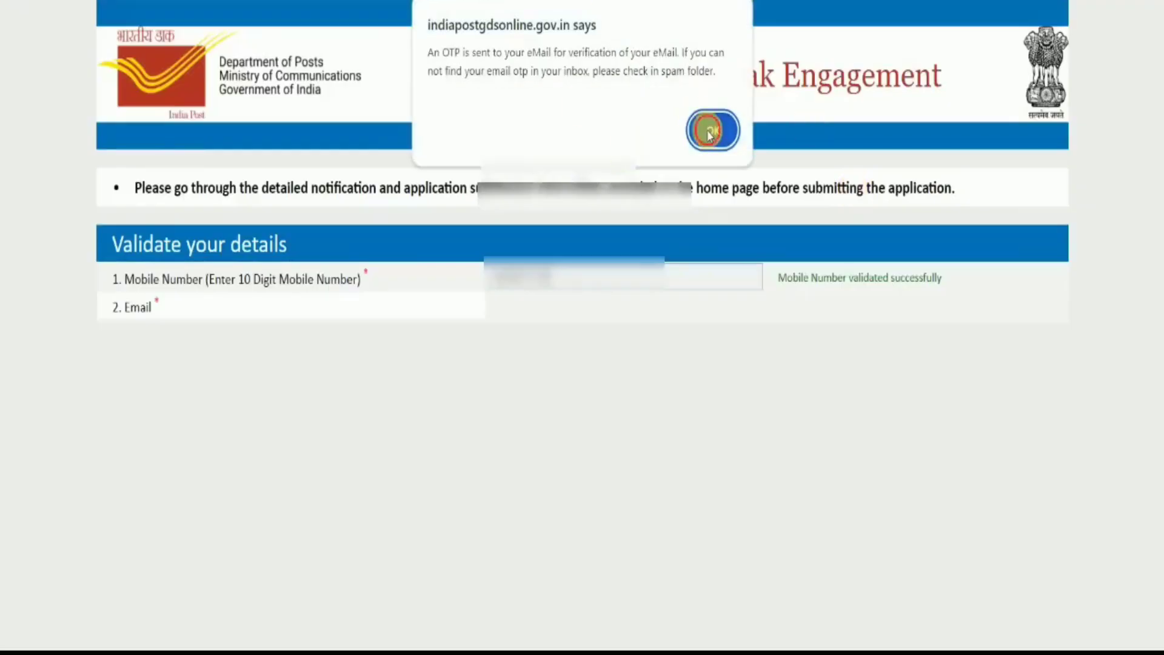
left_click(710, 130)
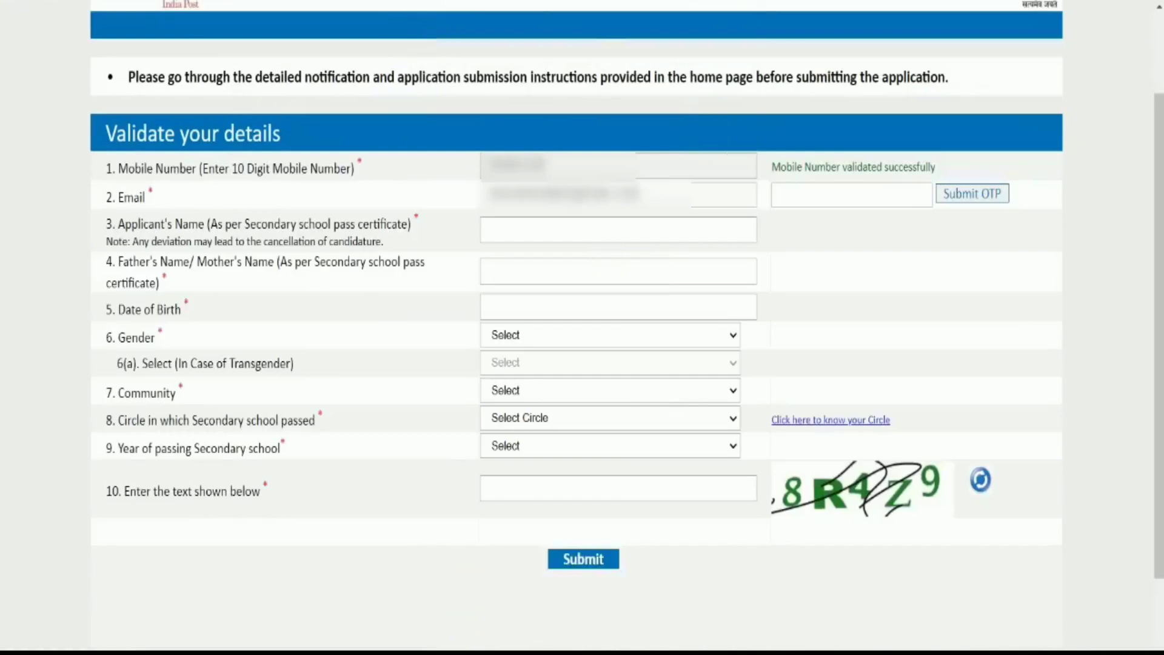
left_click(811, 195)
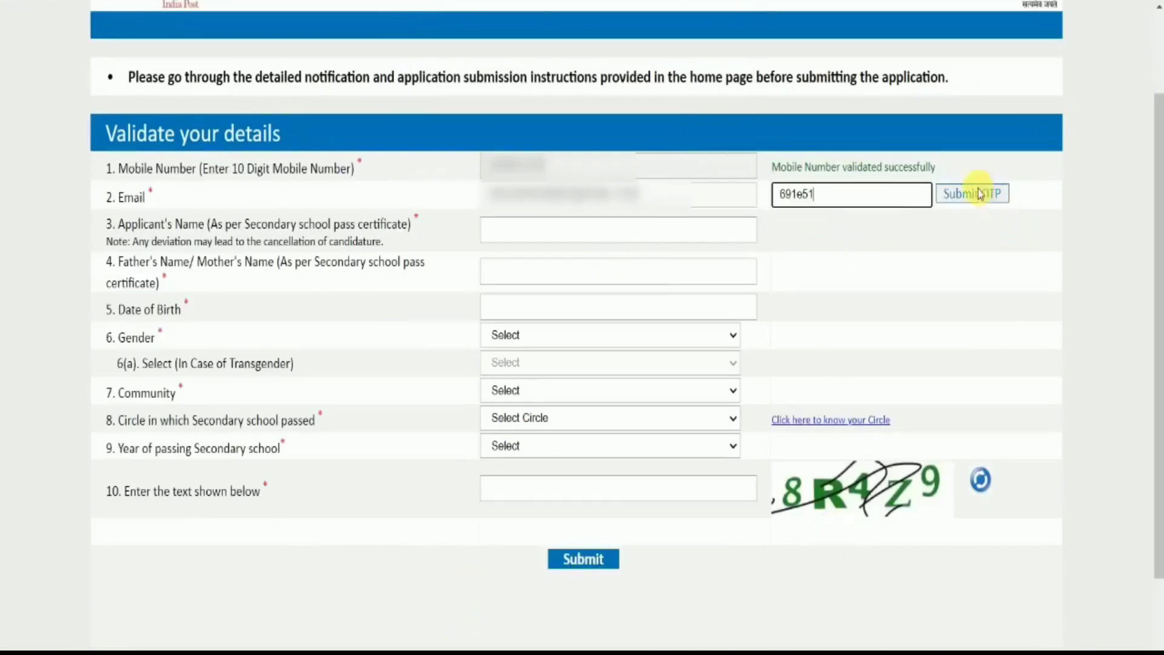
left_click(983, 201)
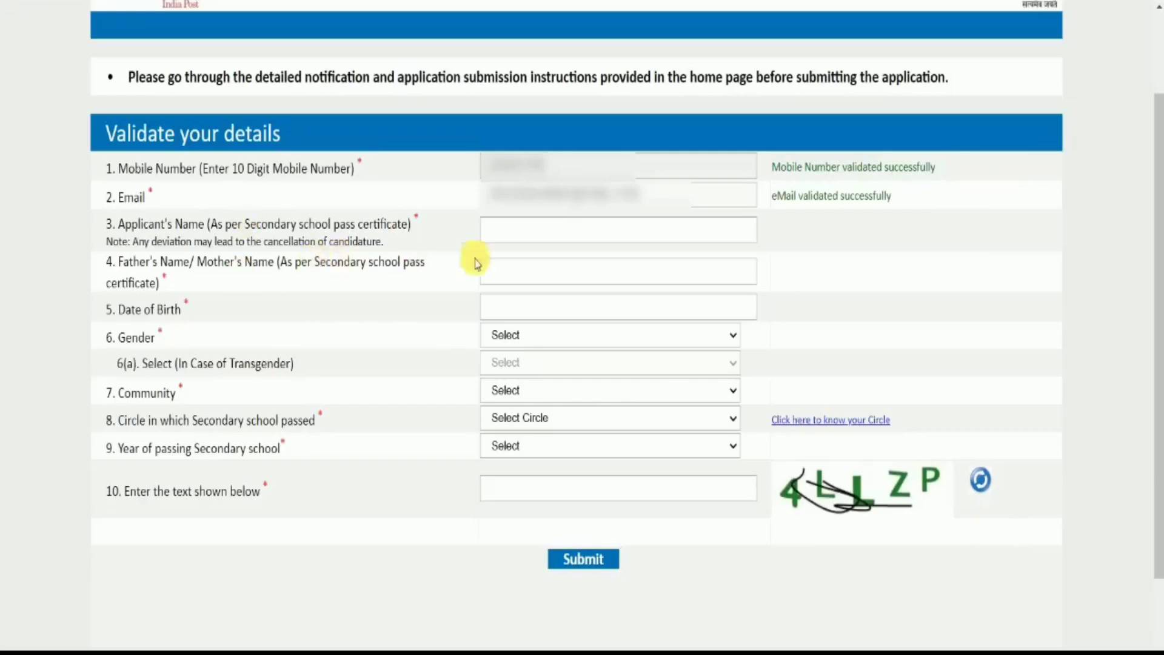
- Fill in the applicant's name and the father's name
left_click(516, 234)
type("S")
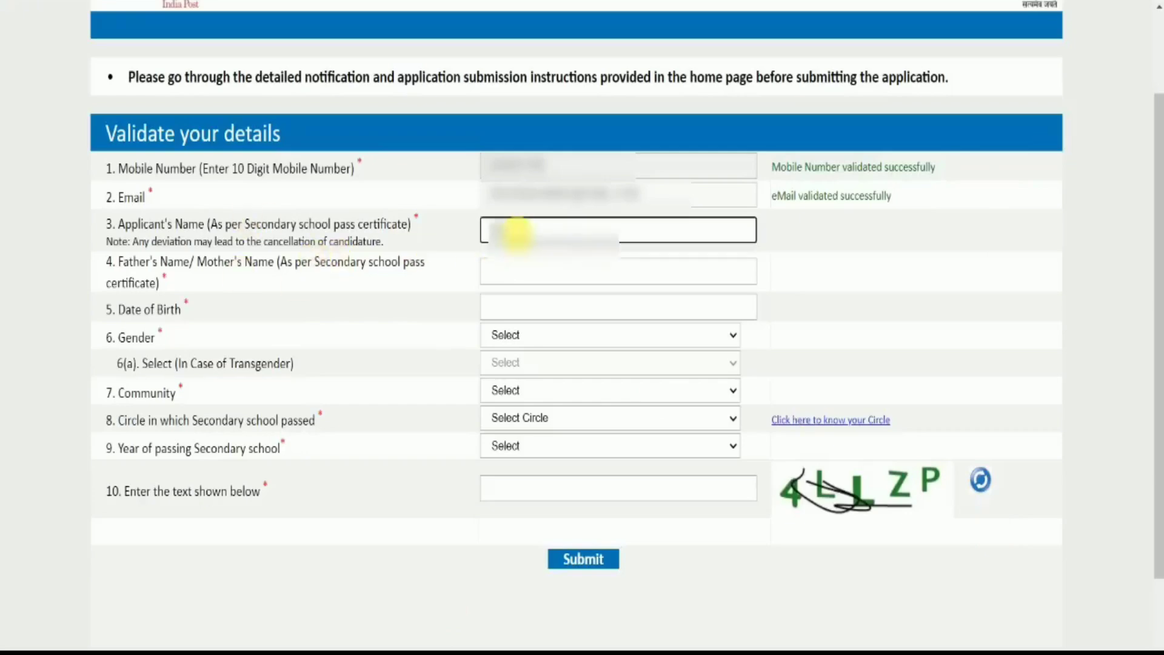
type("XXXXXXX")
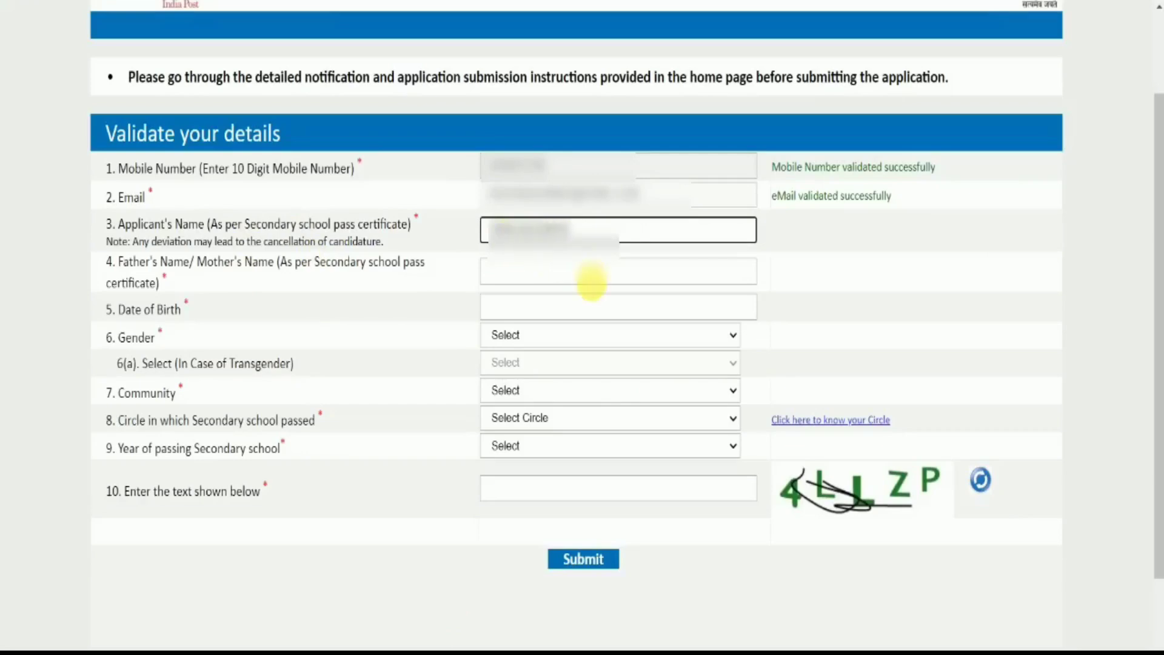
left_click(592, 281)
type("XXXXX")
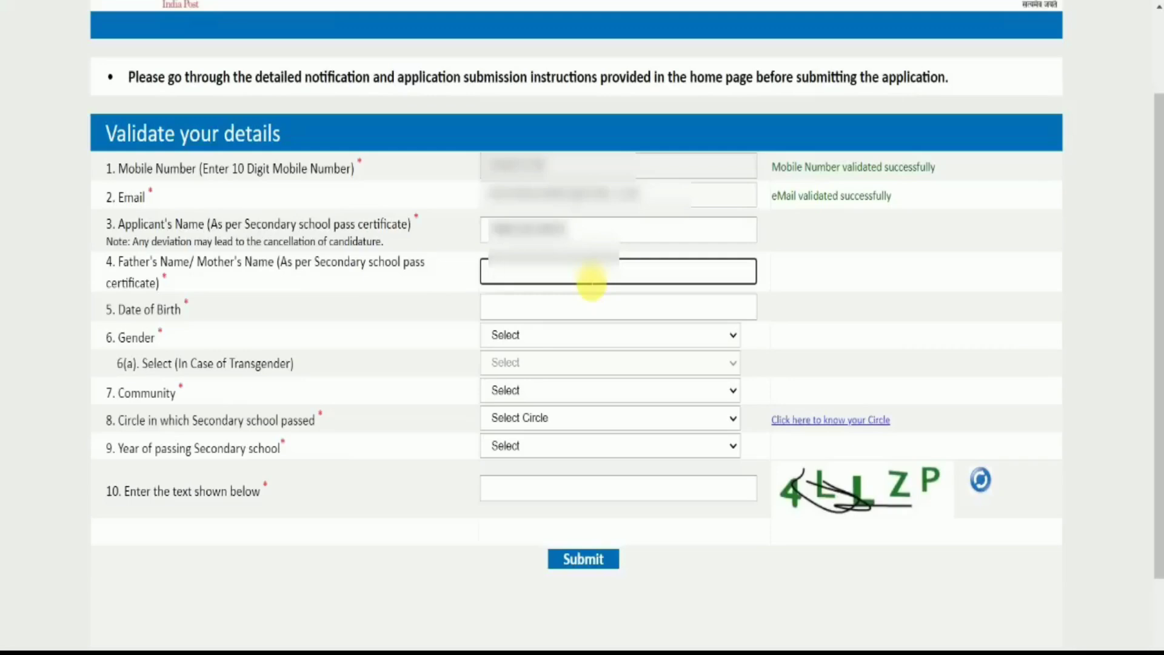
type("XXXXXXX")
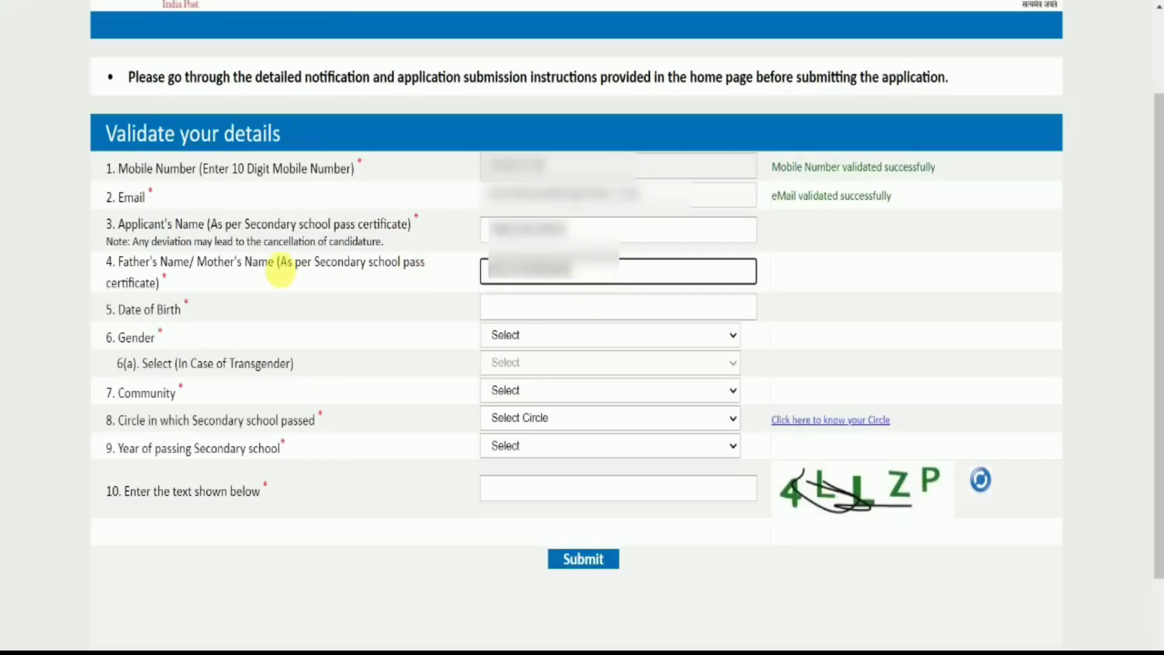
- Set the date of birth to 24/04/1998 and gender to Male
left_click(579, 312)
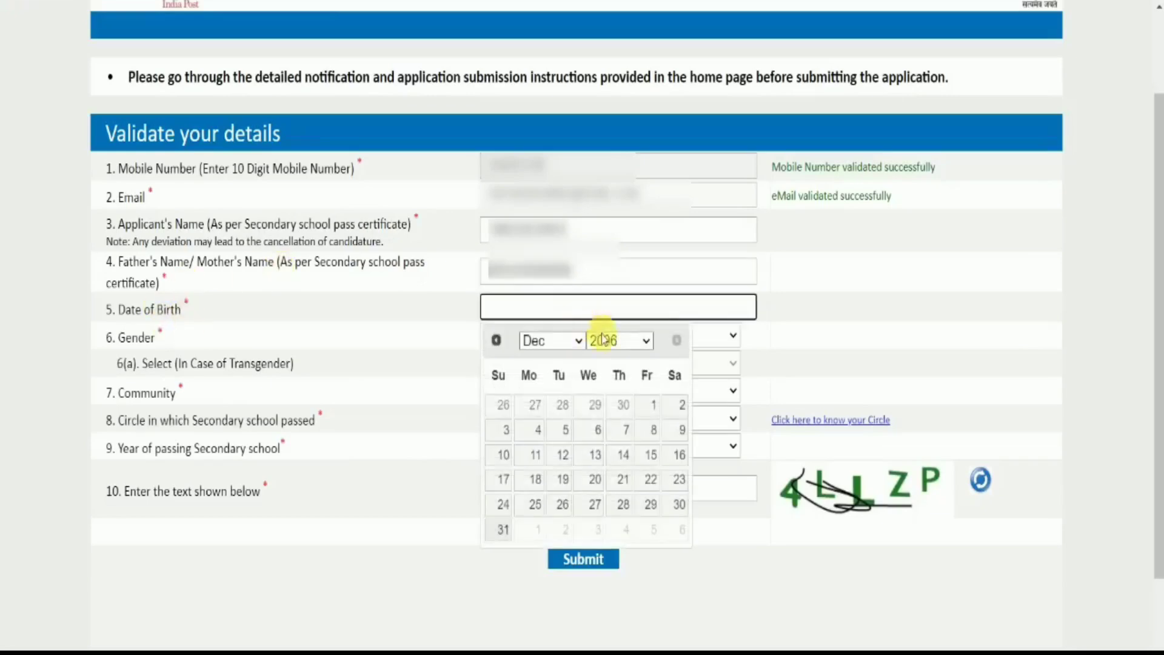
left_click(606, 340)
scroll(606, 340, "up", 8)
scroll(609, 343, "down", 5)
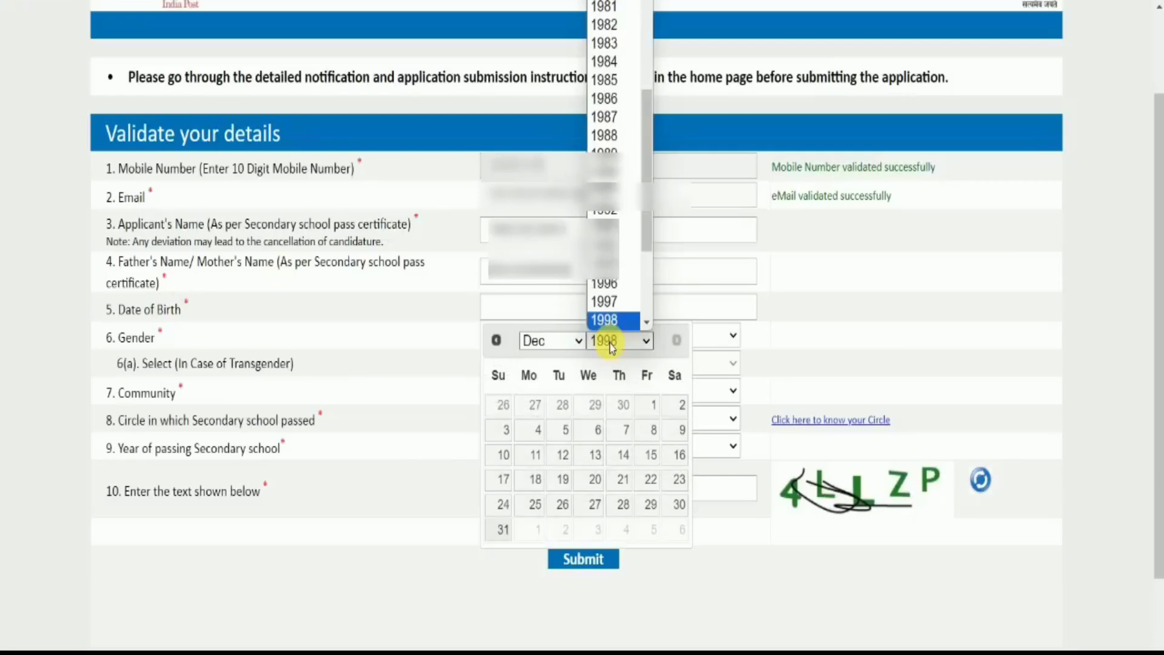
left_click(610, 346)
left_click(568, 343)
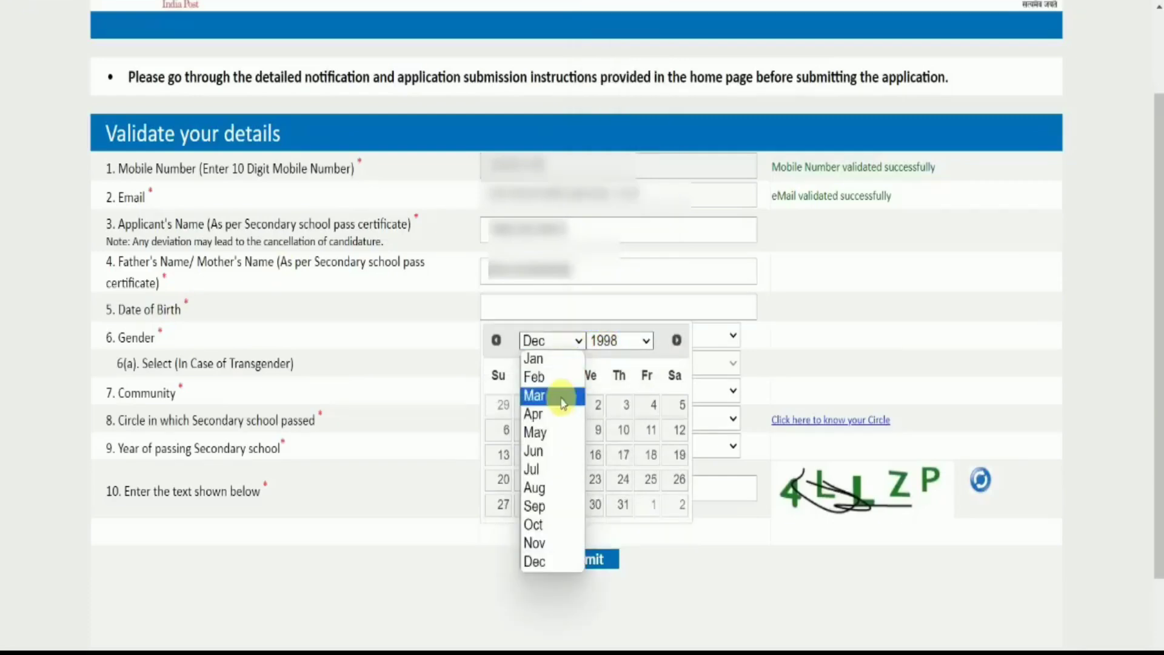
left_click(555, 412)
left_click(655, 483)
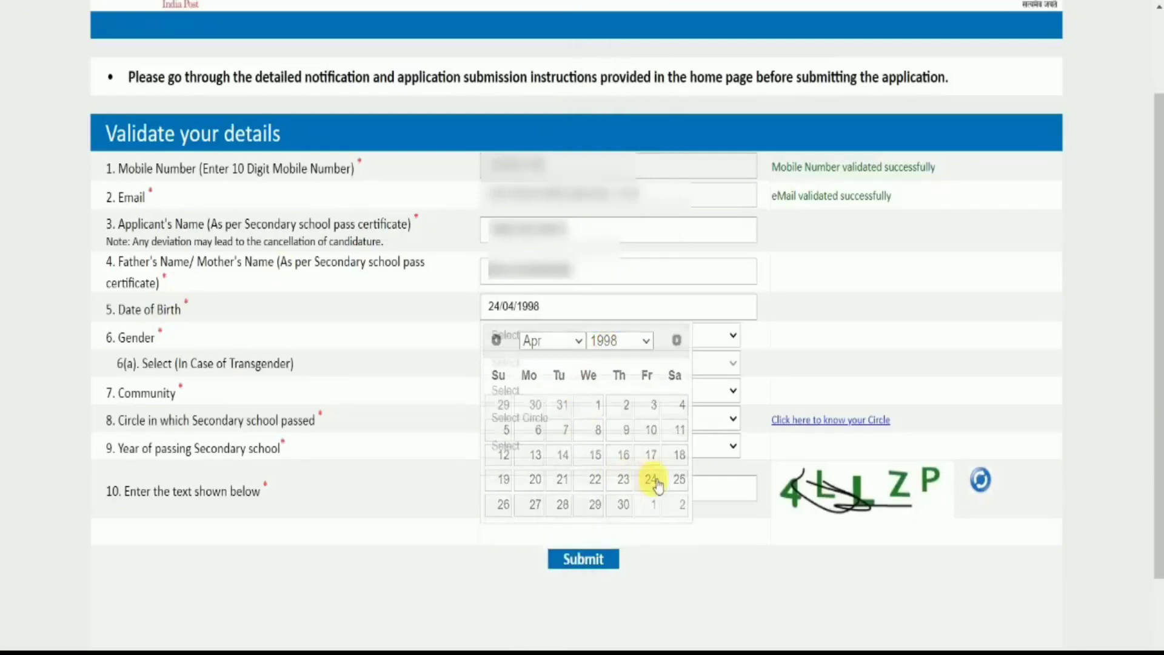
left_click(557, 334)
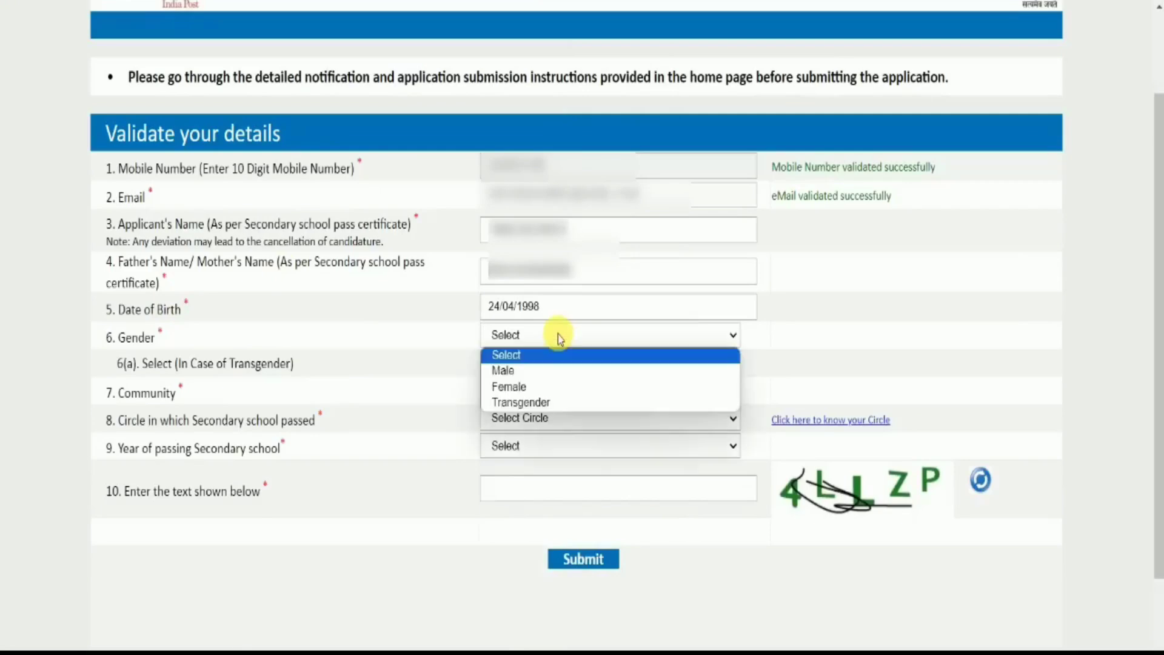
left_click(532, 374)
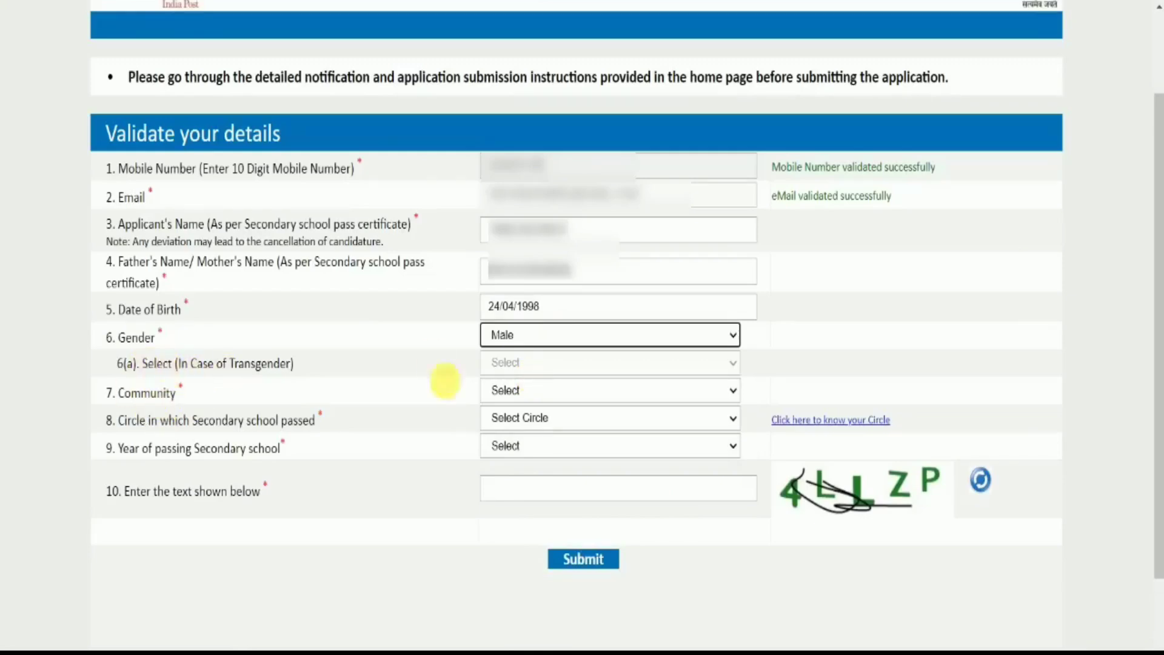
left_click(506, 390)
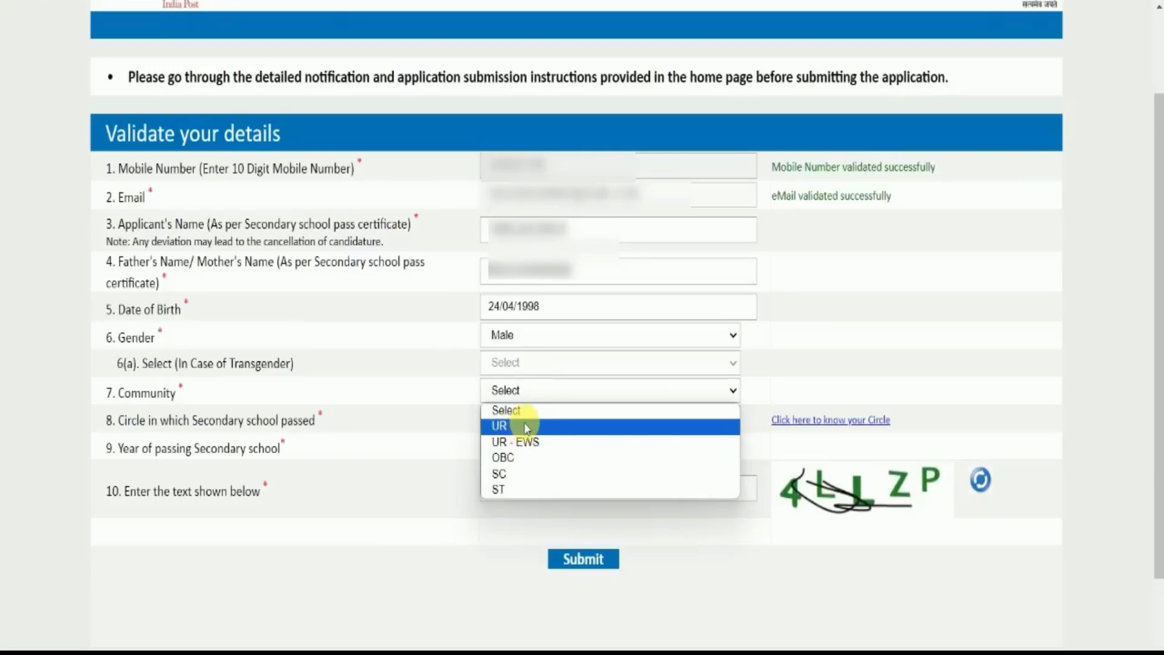
- Set community OBC, secondary school circle Tamilnadu and year of passing 2013
left_click(512, 462)
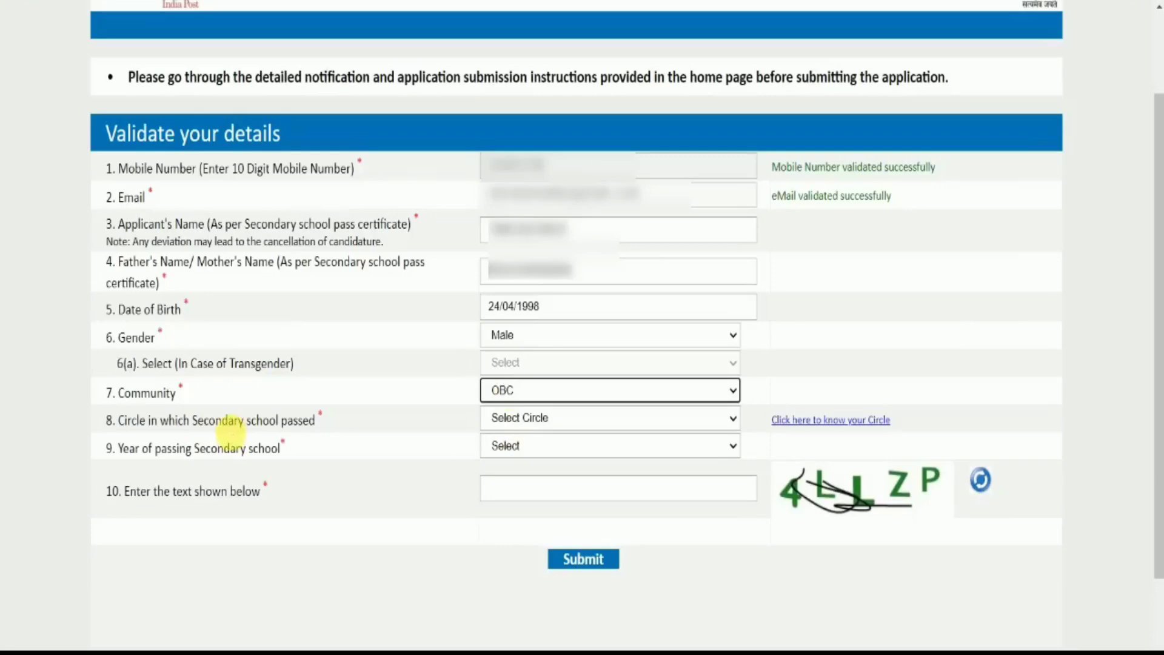
left_click(527, 418)
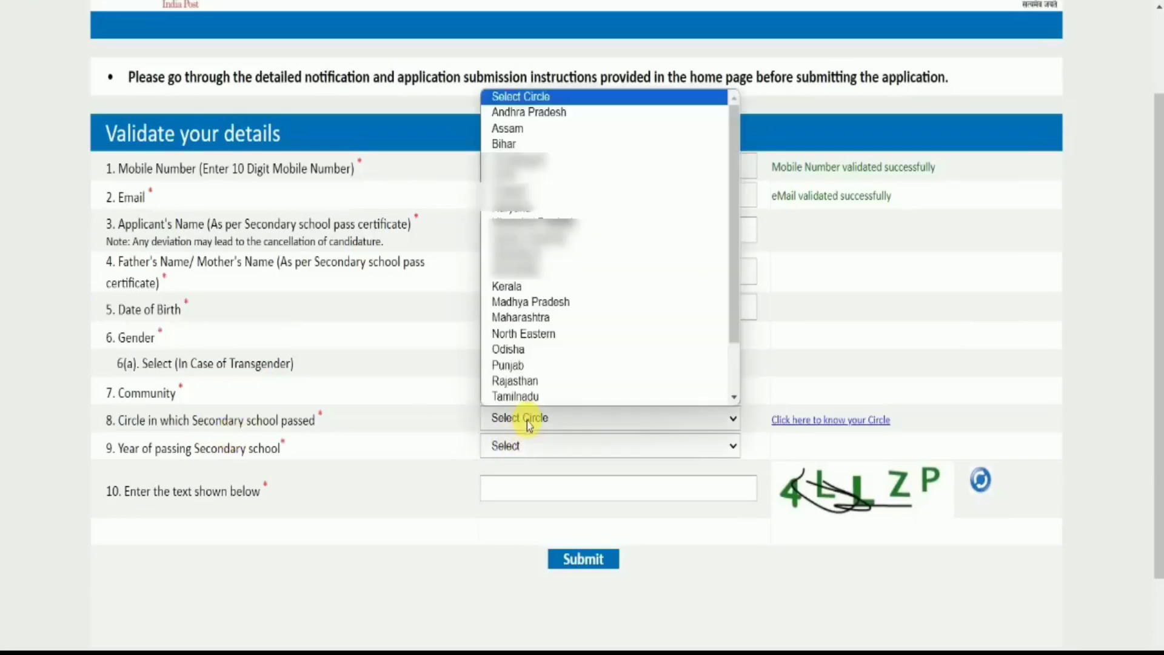
scroll(521, 400, "down", 1)
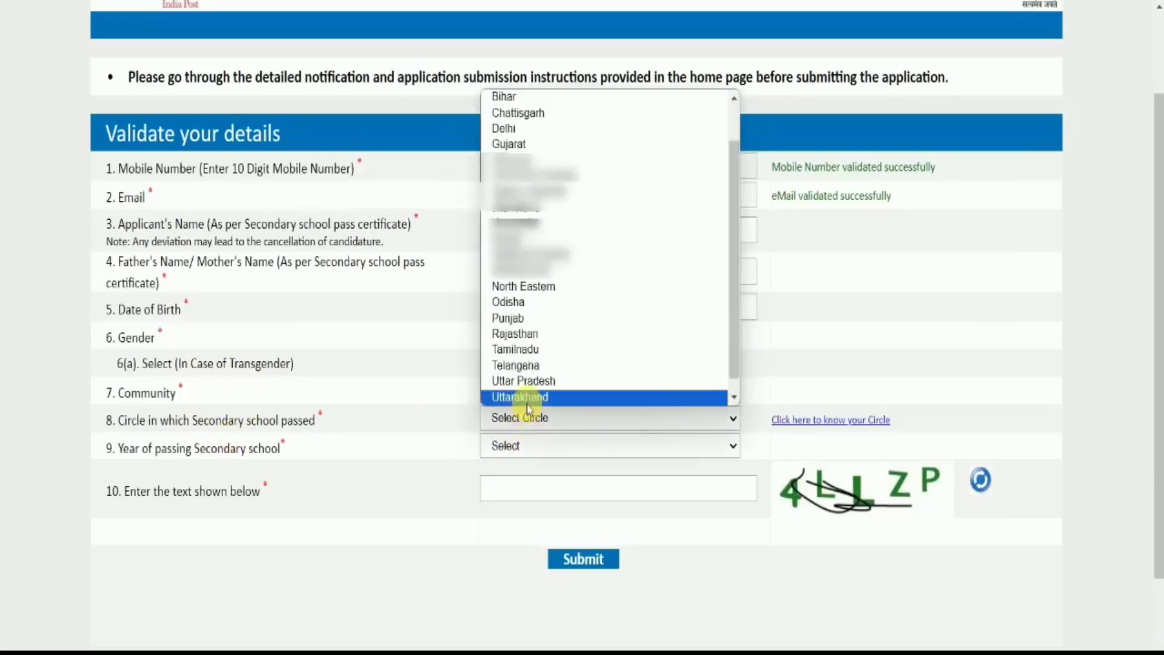
left_click(515, 350)
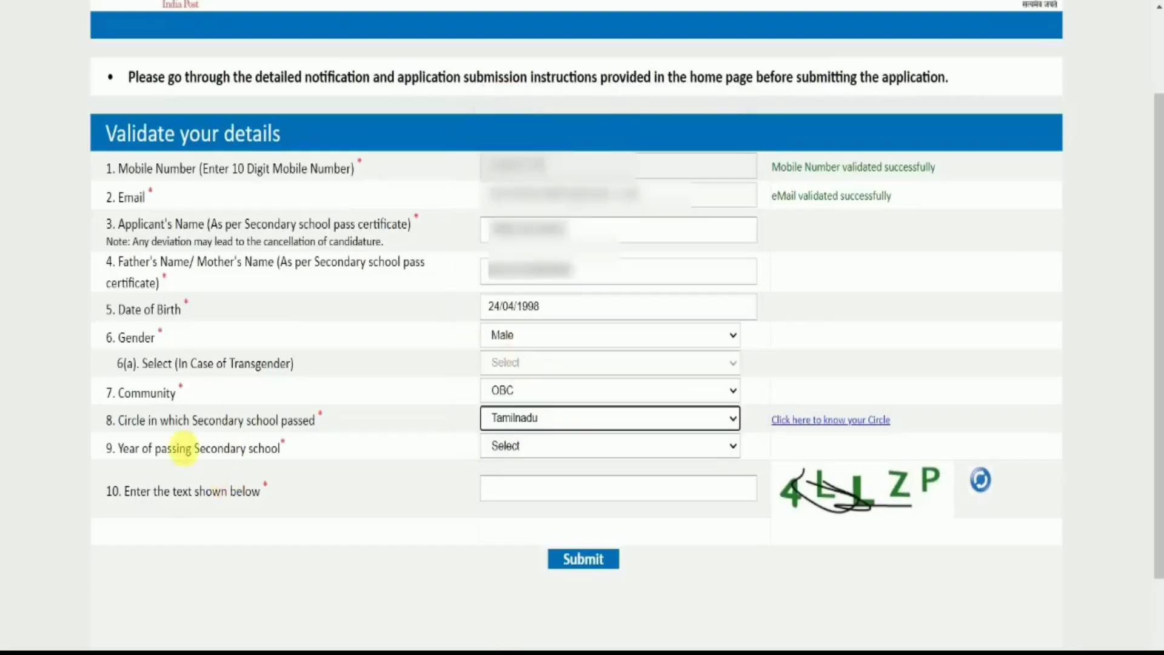
left_click(507, 446)
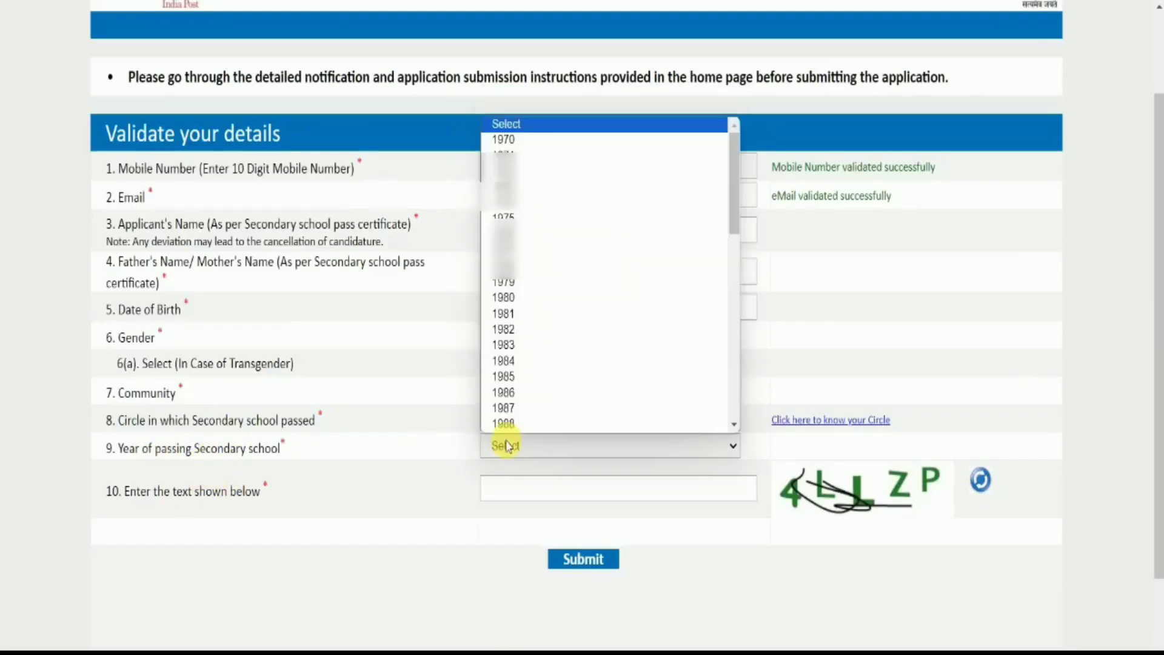
type("2013")
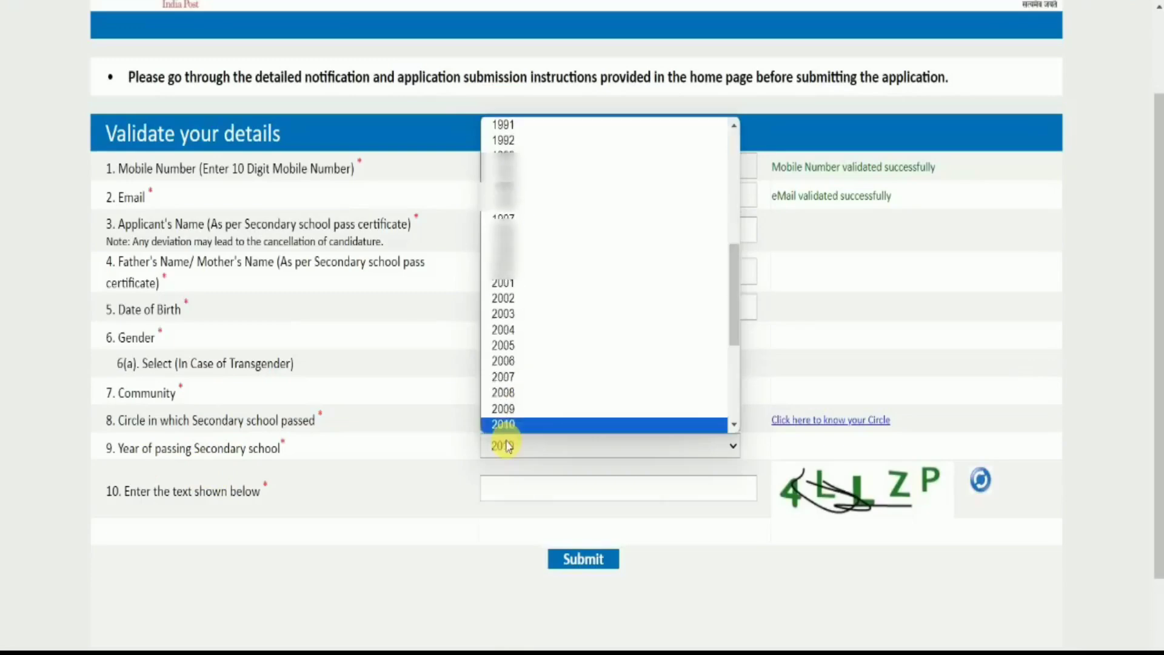
key("Return")
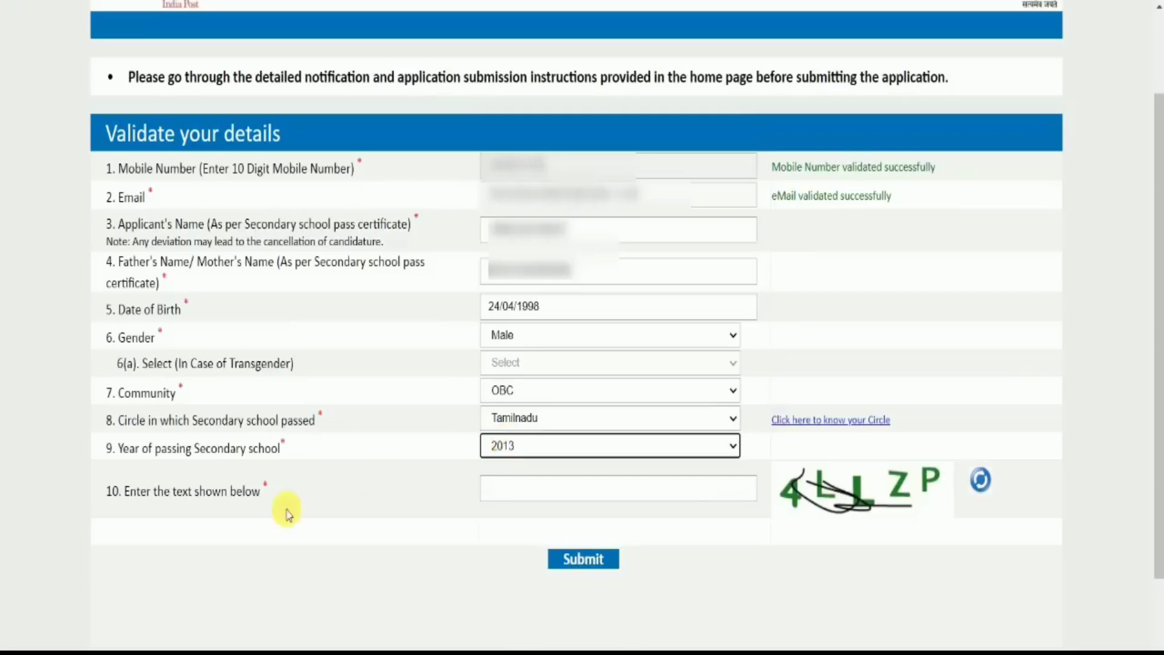
- Enter the captcha text and submit the validated details
left_click(572, 499)
type("4LLZP")
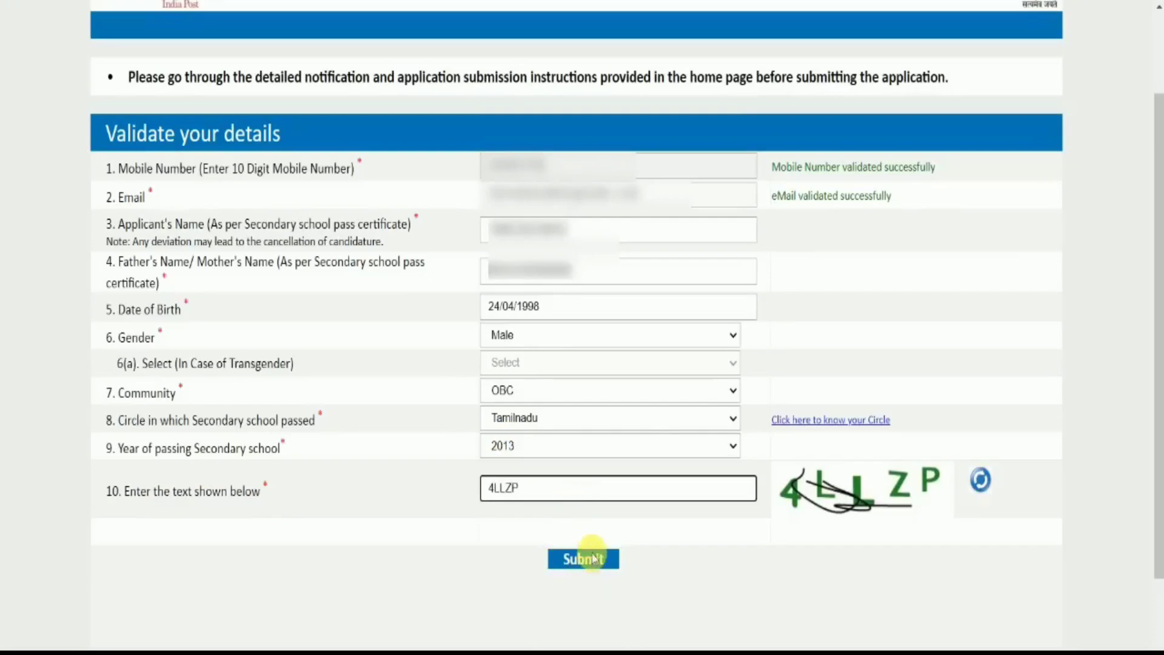
left_click(582, 558)
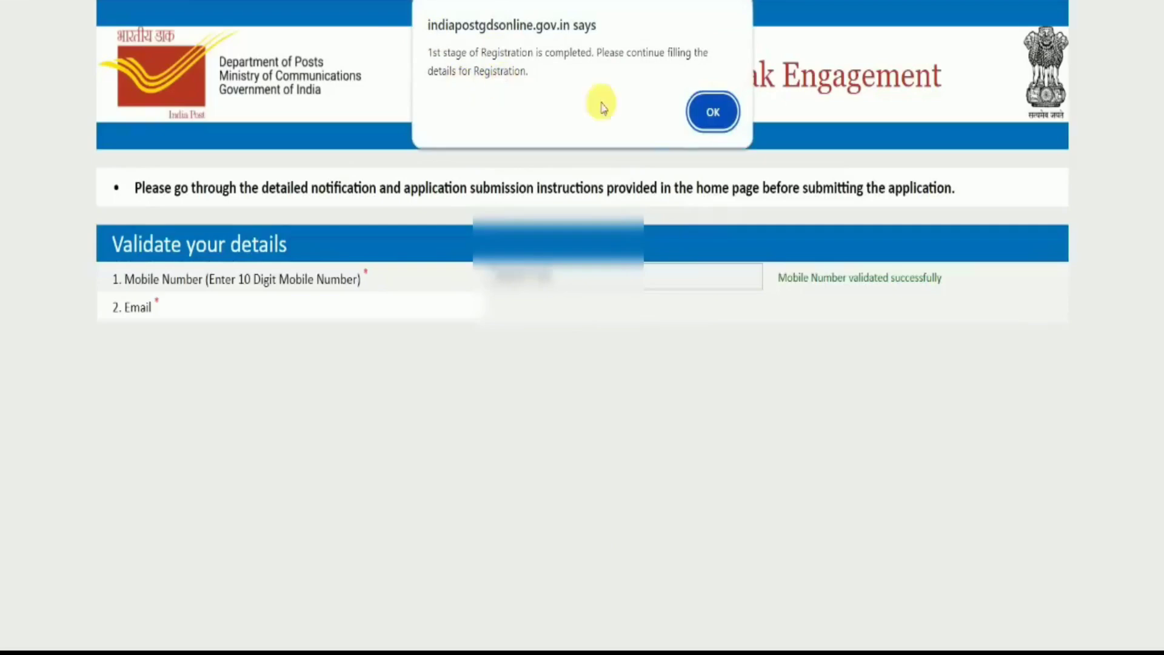
- Acknowledge the stage-one notice and go to the Aadhaar Number field of the continued form
left_click(712, 112)
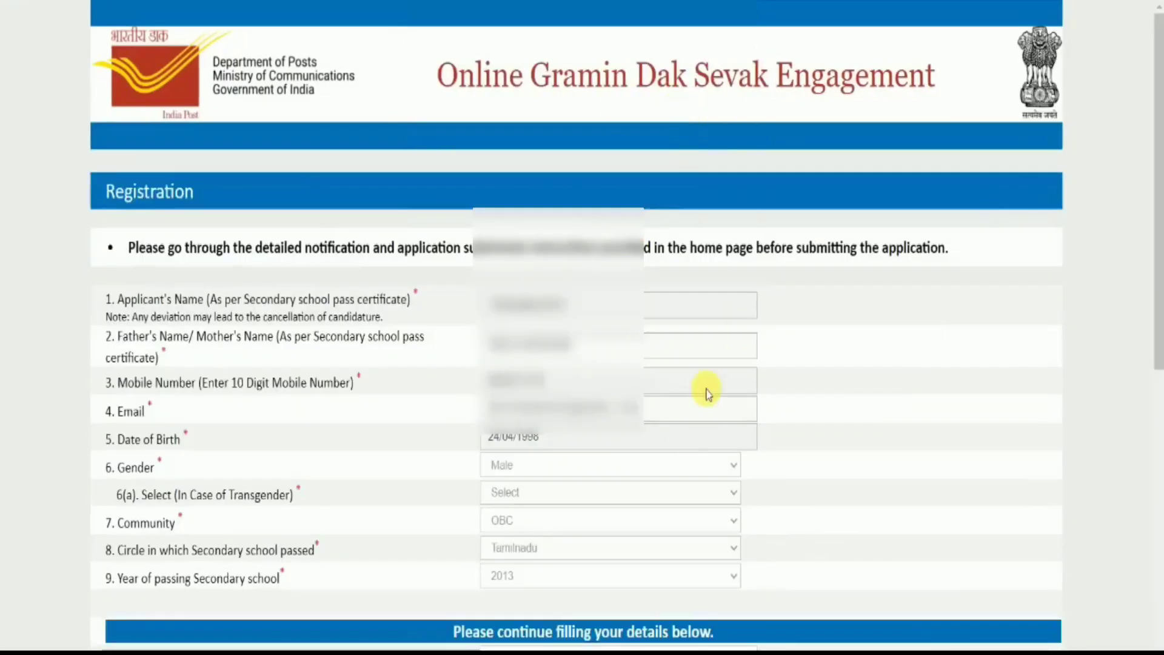
scroll(969, 527, "down", 9)
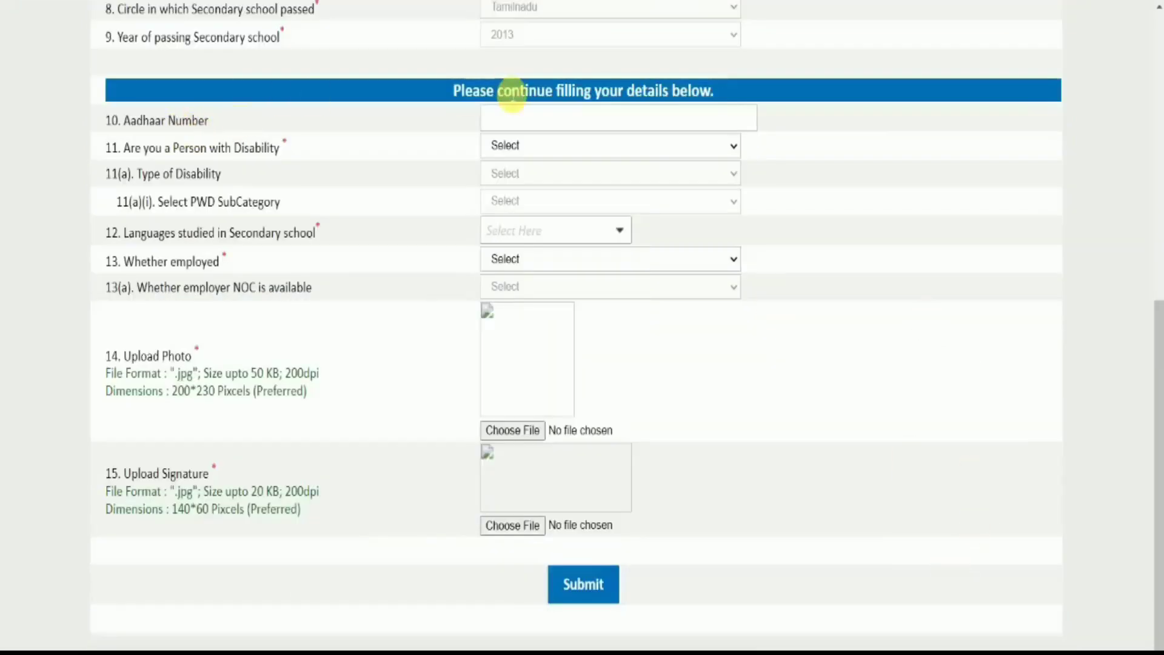
left_click(543, 117)
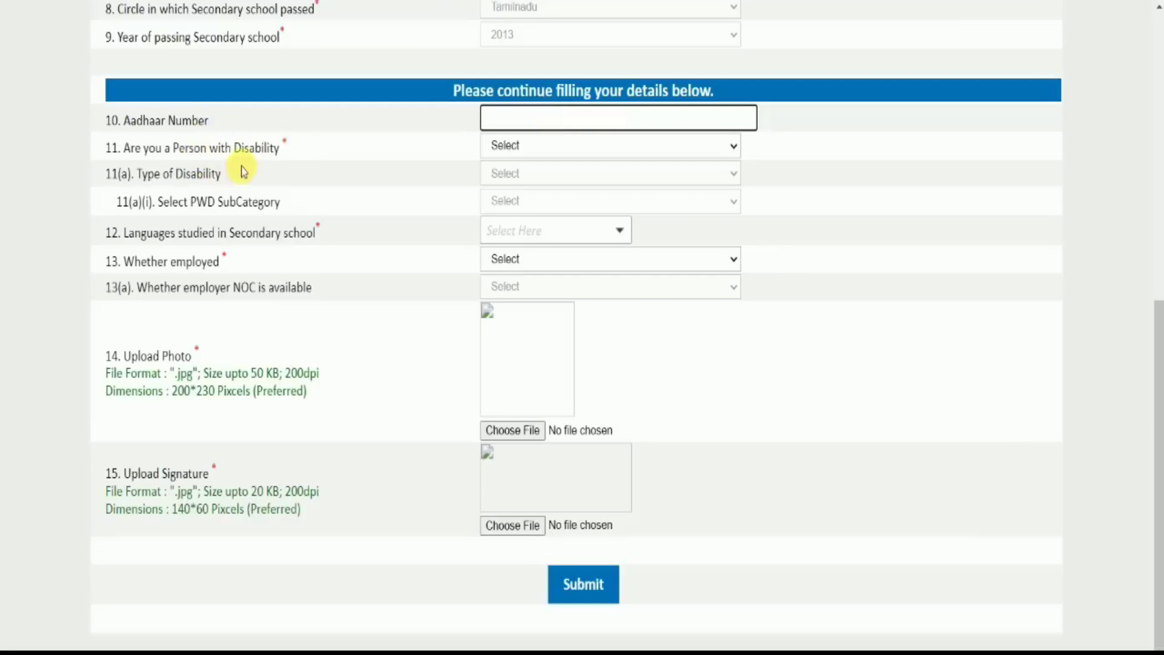
- Set Person with Disability to No and choose Tamil as the school language
left_click(546, 146)
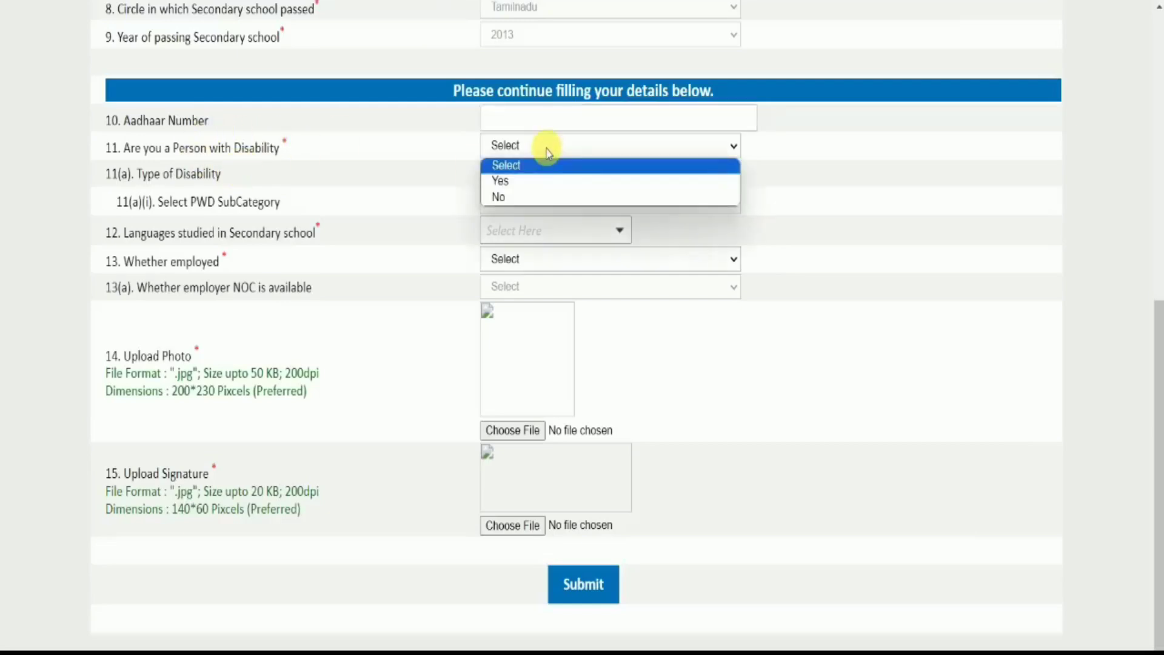
left_click(540, 197)
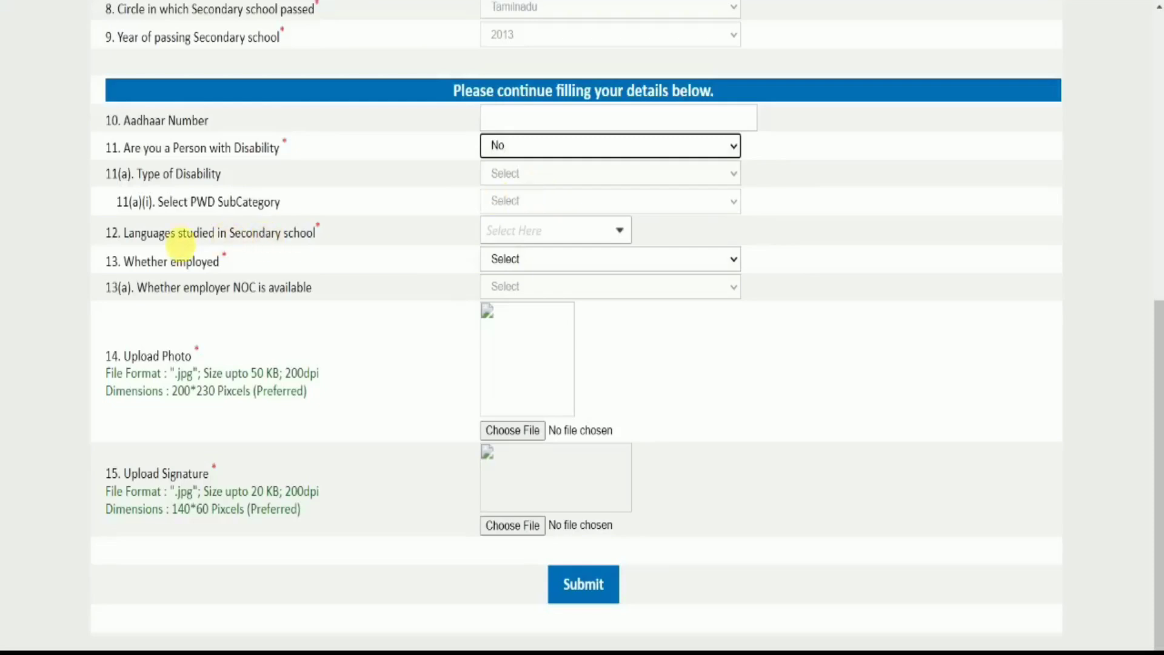
left_click(501, 230)
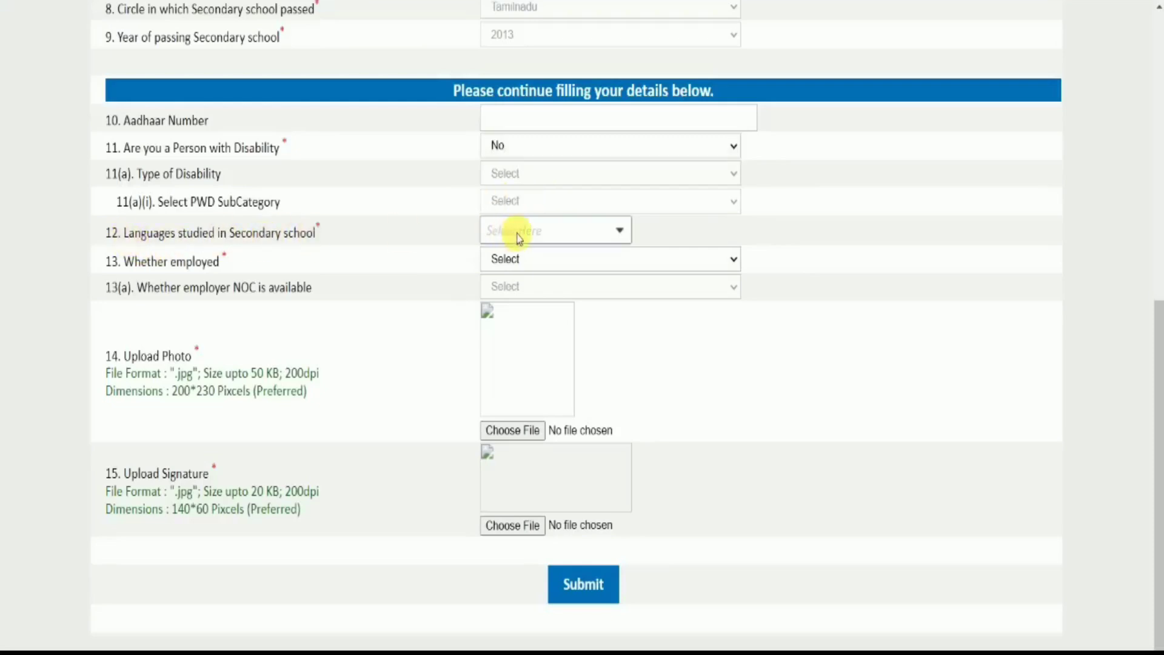
scroll(627, 452, "down", 8)
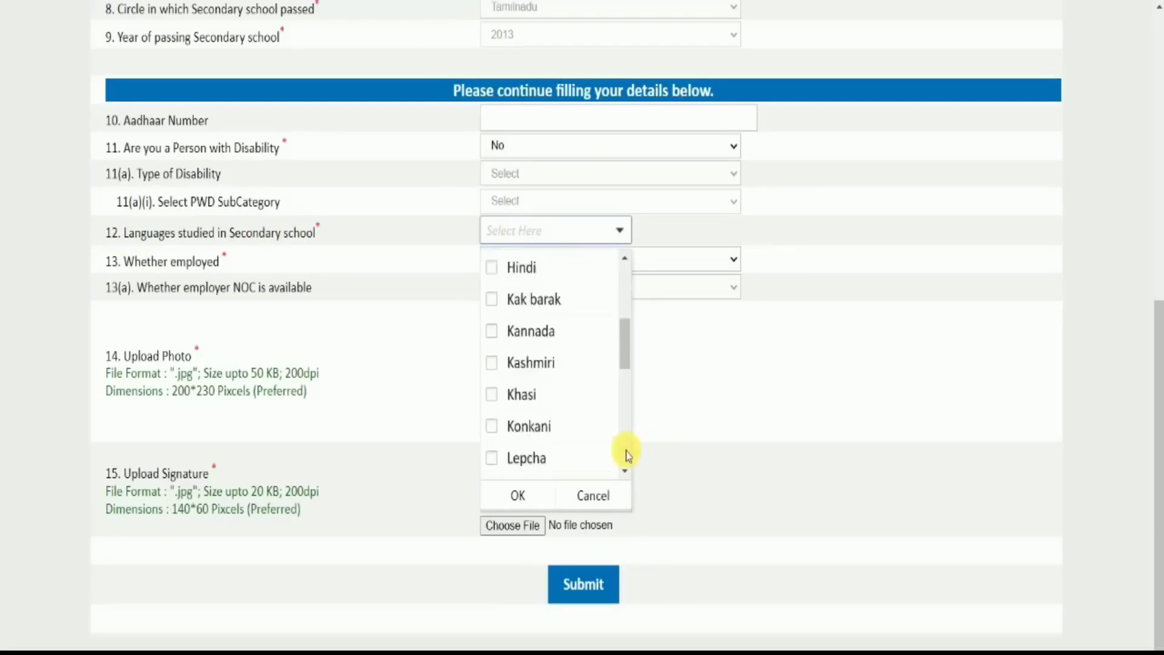
left_click(495, 405)
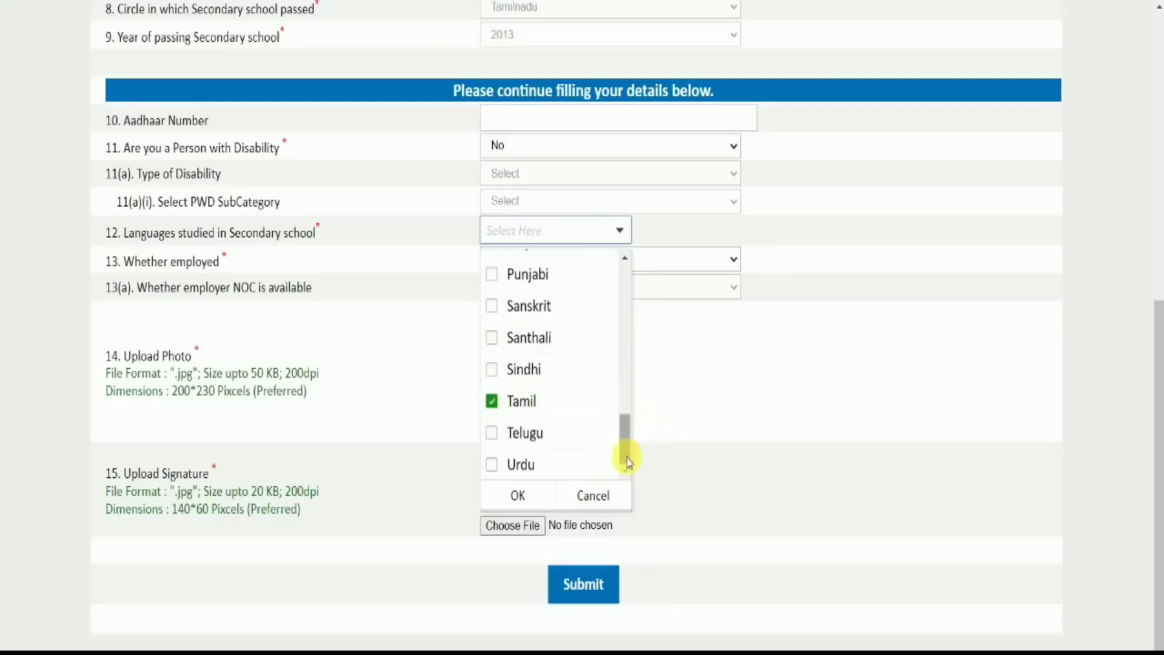
scroll(621, 408, "up", 8)
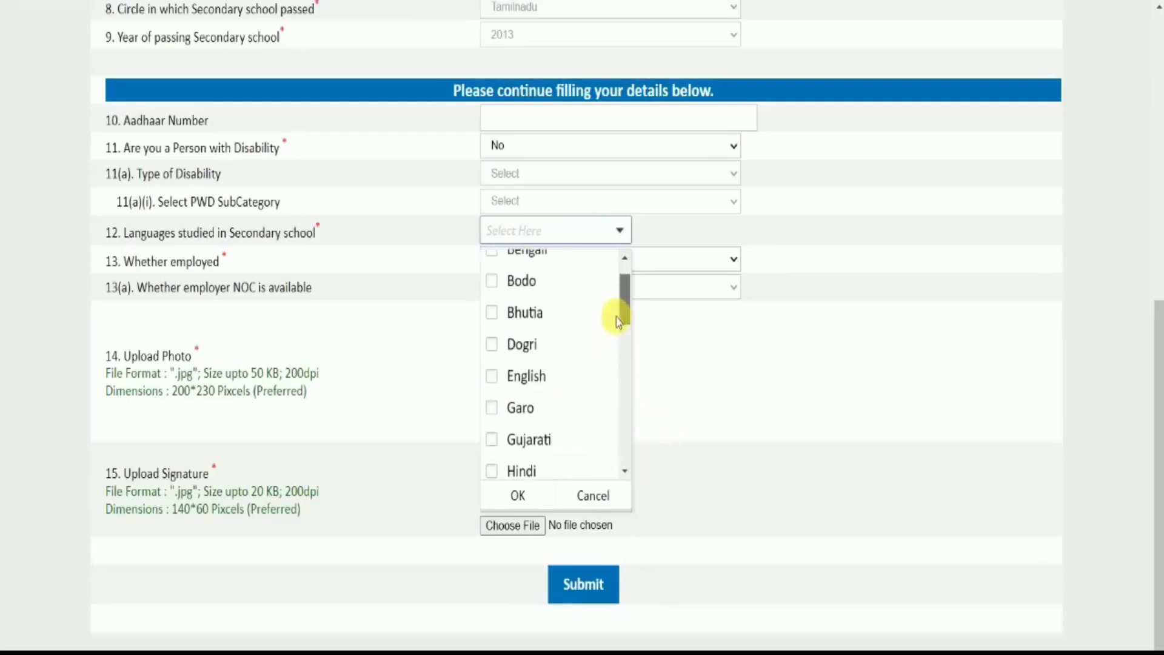
left_click(517, 495)
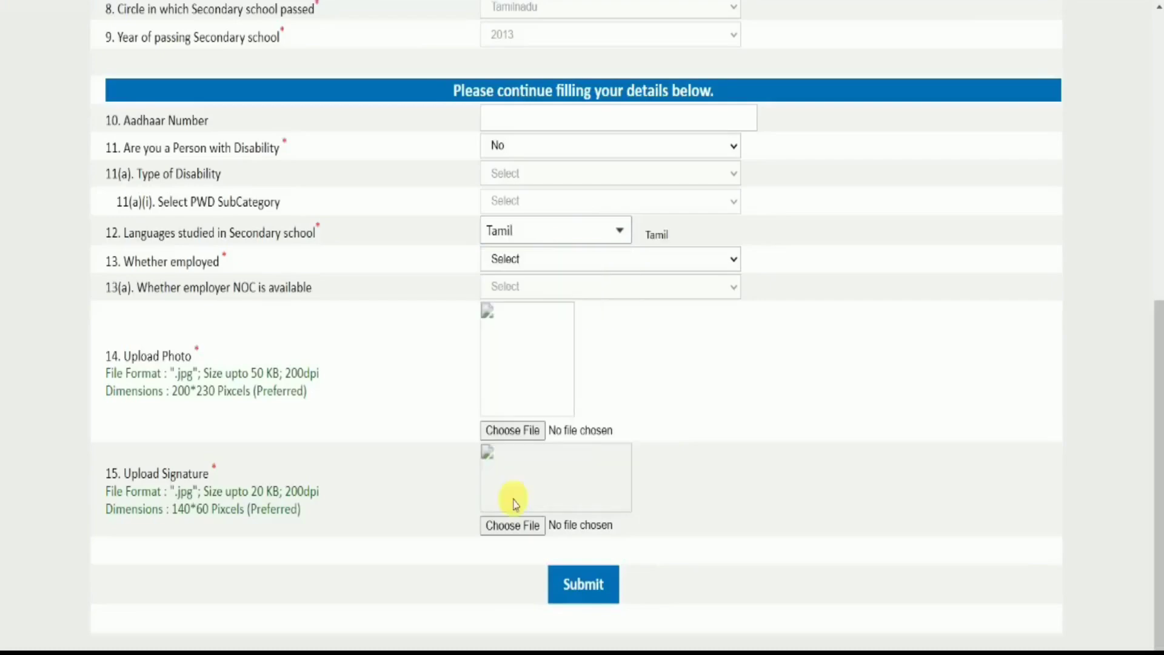
- Set Whether employed to No after briefly selecting Yes with NOC available
left_click(527, 258)
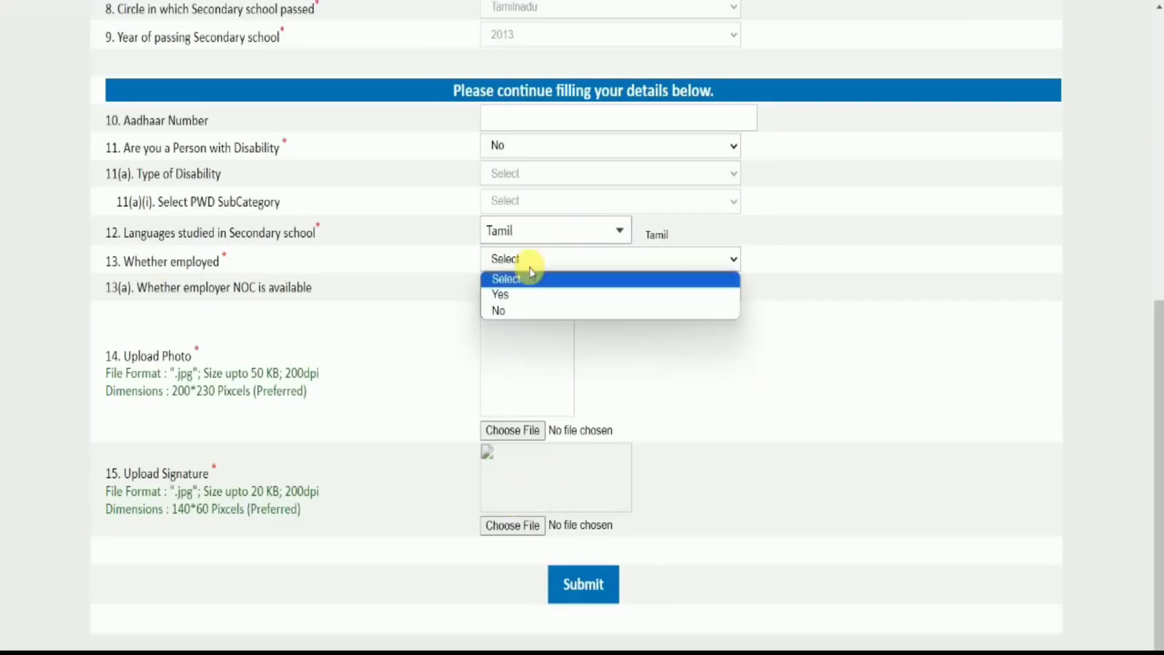
left_click(528, 297)
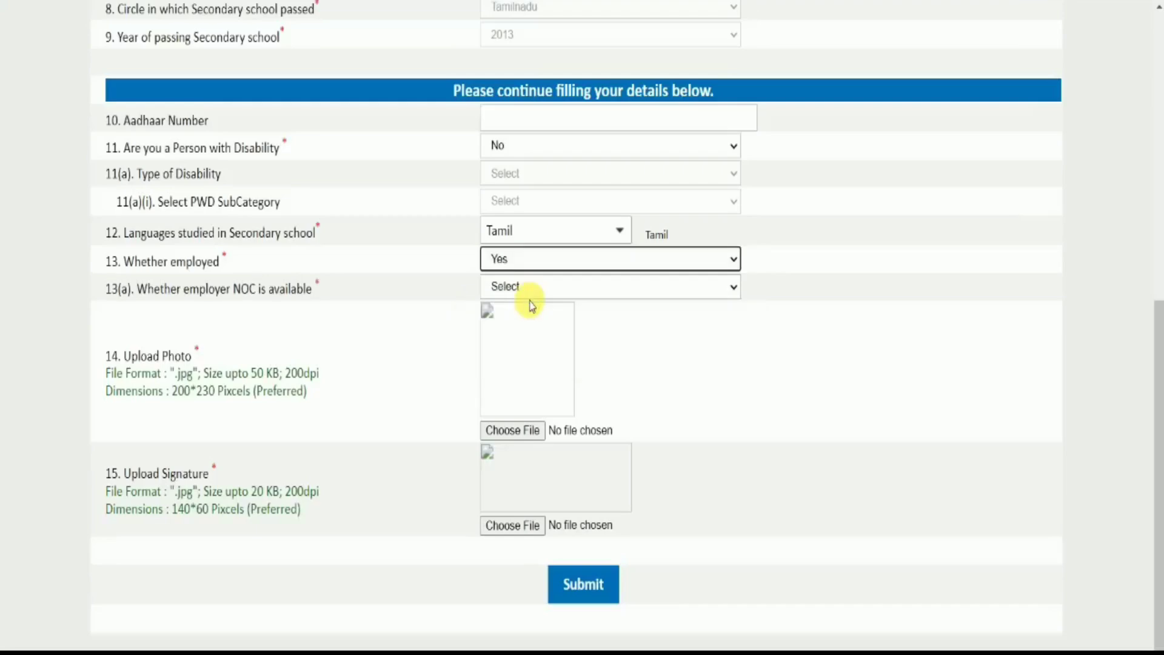
left_click(541, 287)
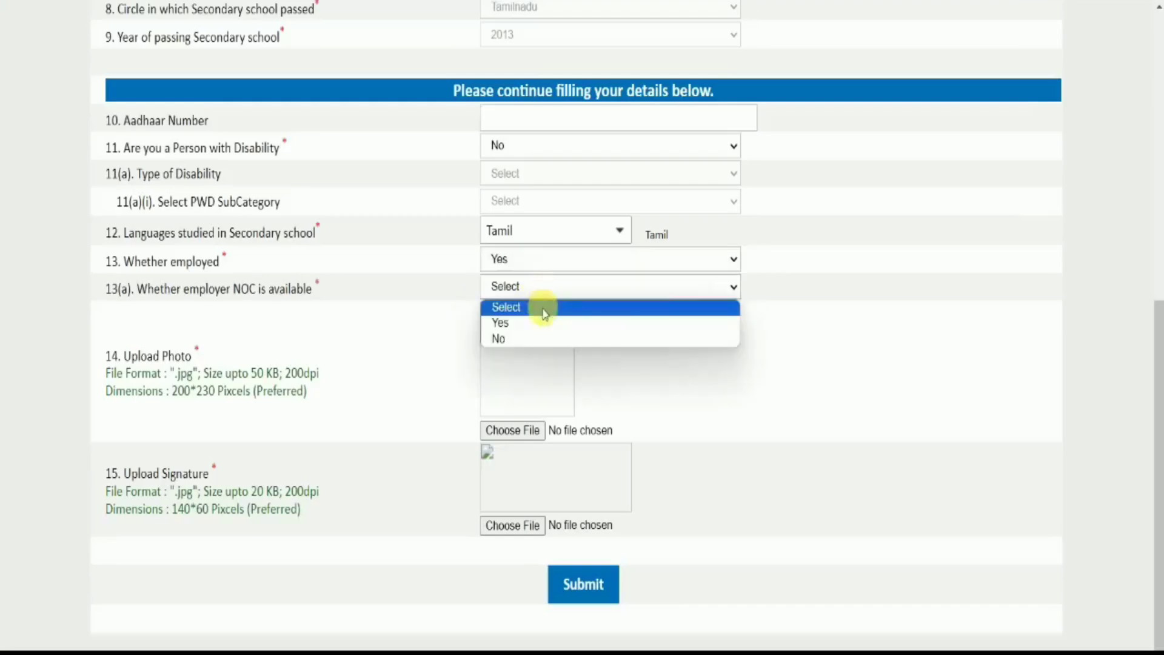
left_click(544, 323)
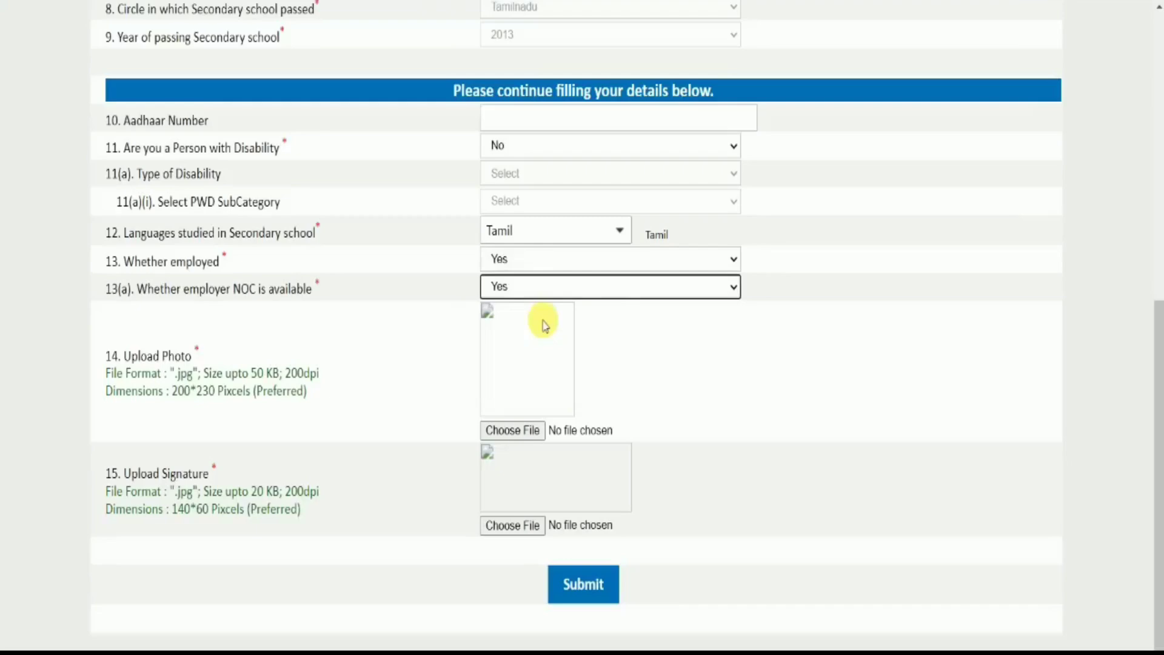
left_click(522, 260)
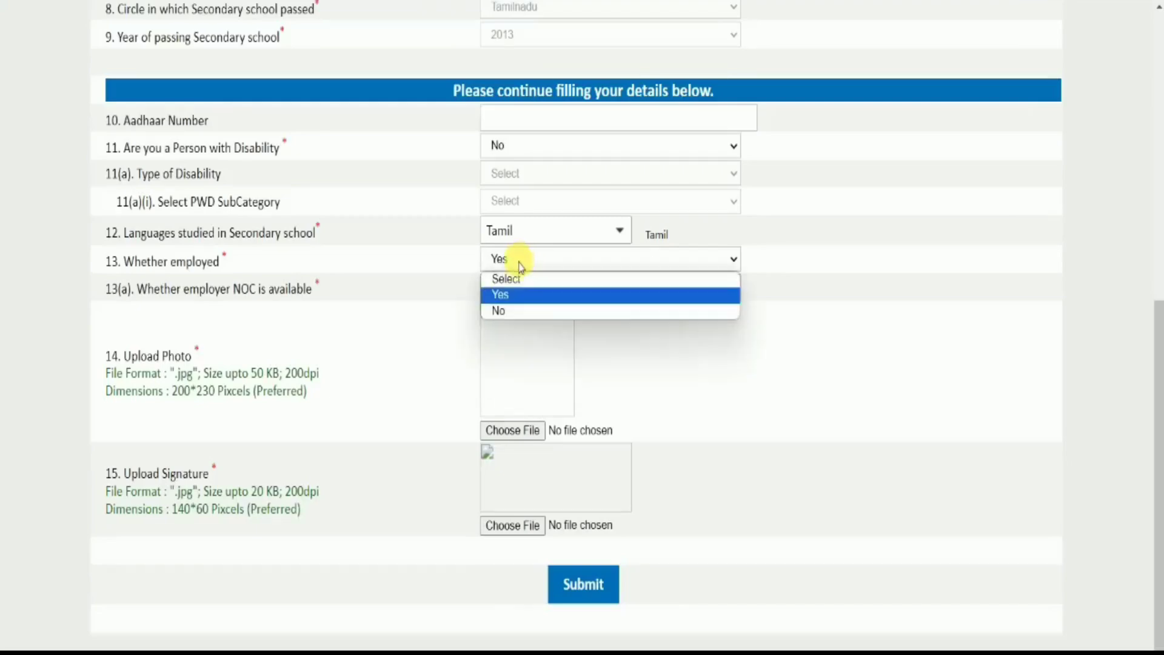
left_click(519, 311)
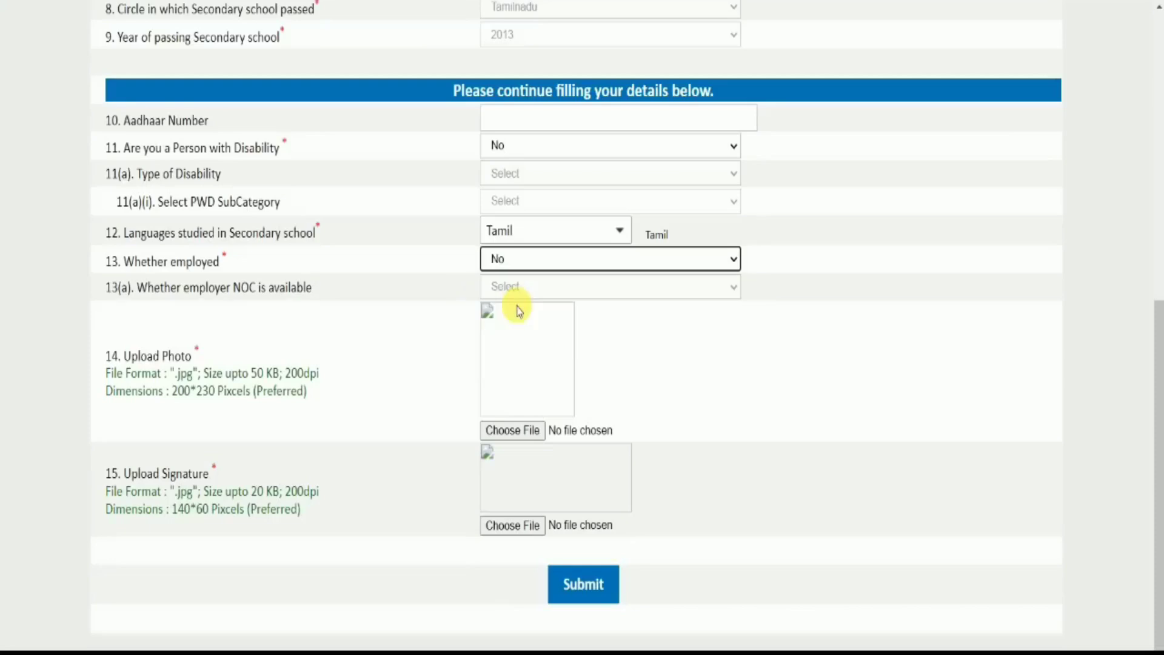
left_click(747, 369)
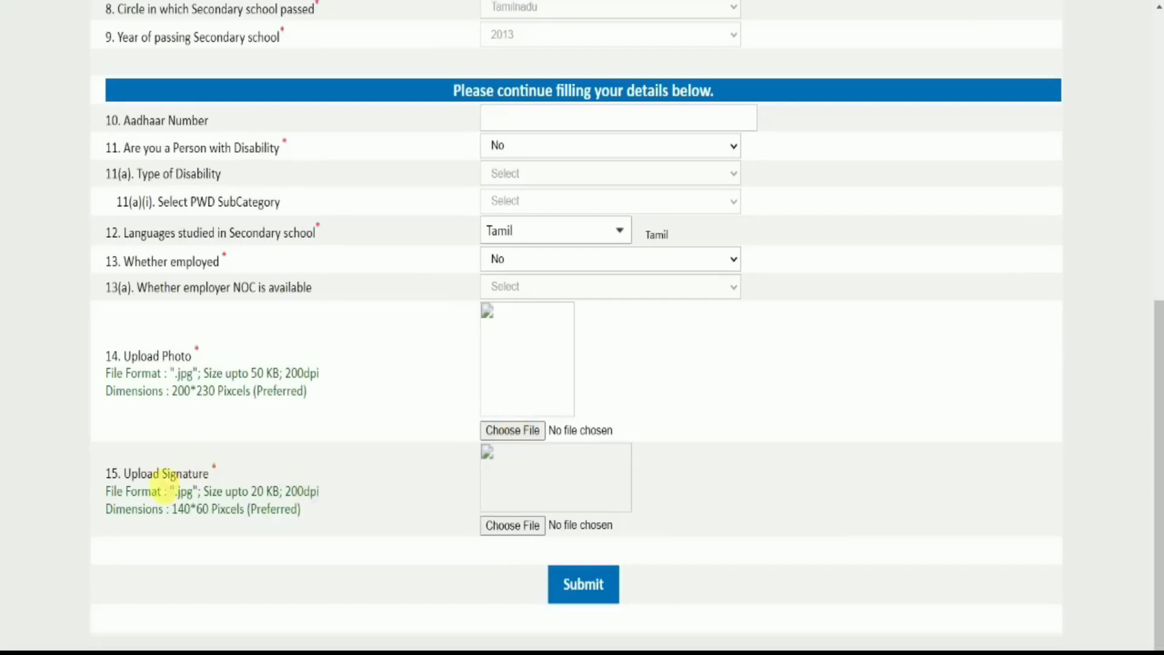
- Submit the registration form and confirm the details in the Registration Details popup
left_click(591, 585)
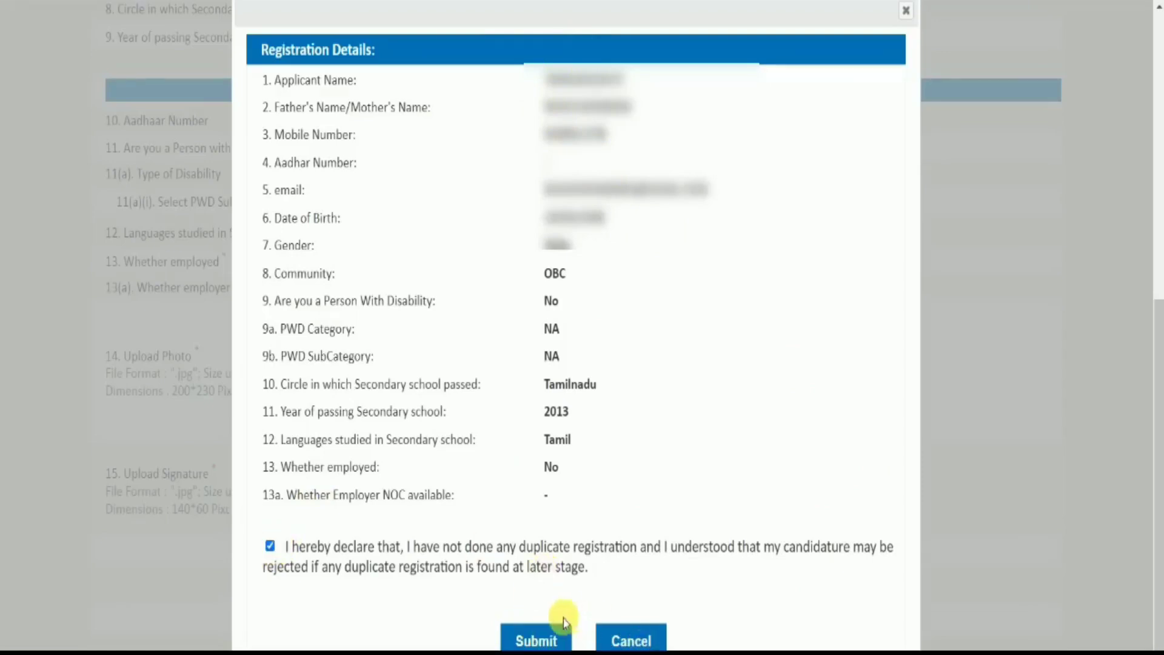
left_click(536, 640)
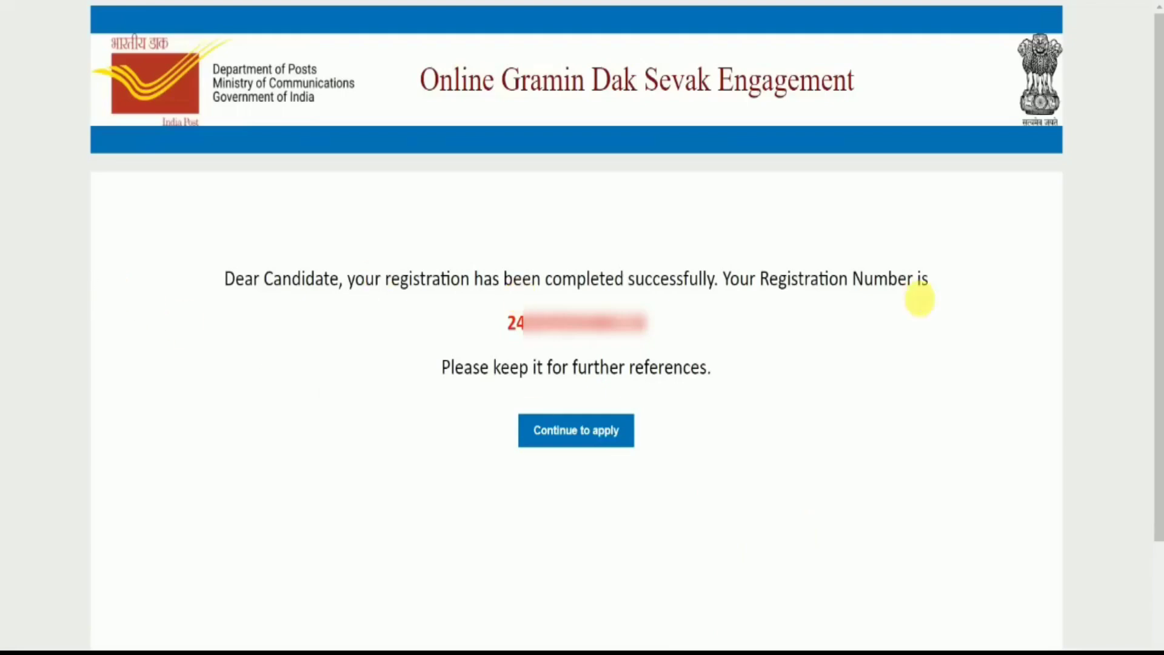
- Copy the registration number and continue to the application form's Verification Details
double_click(629, 321)
right_click(623, 332)
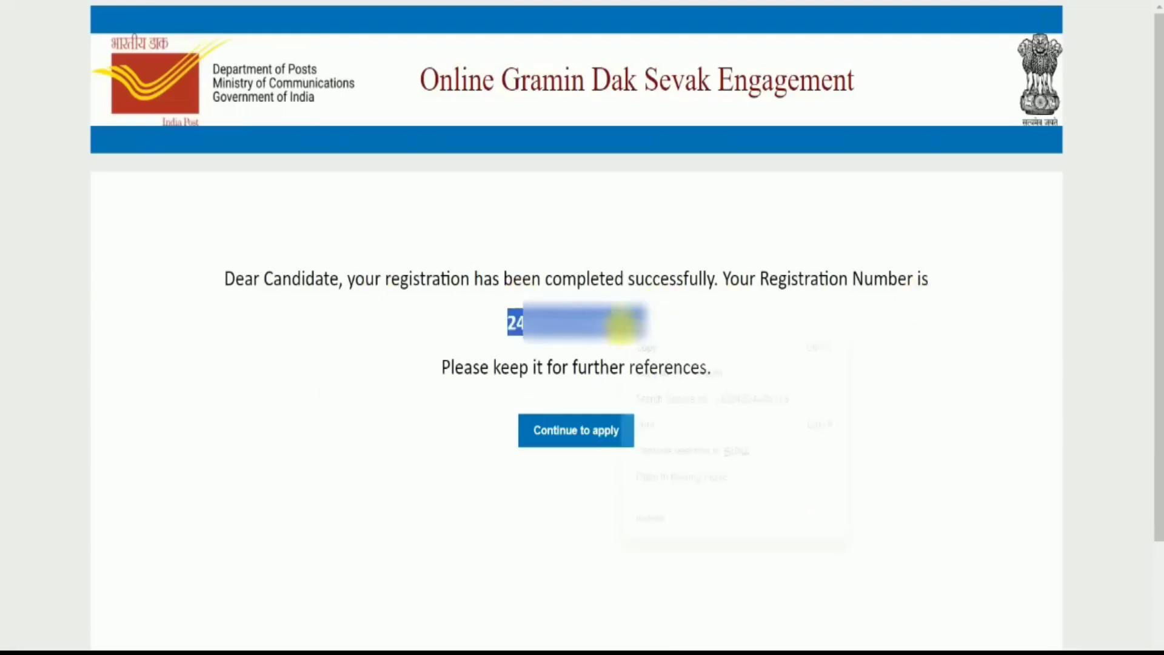
left_click(645, 355)
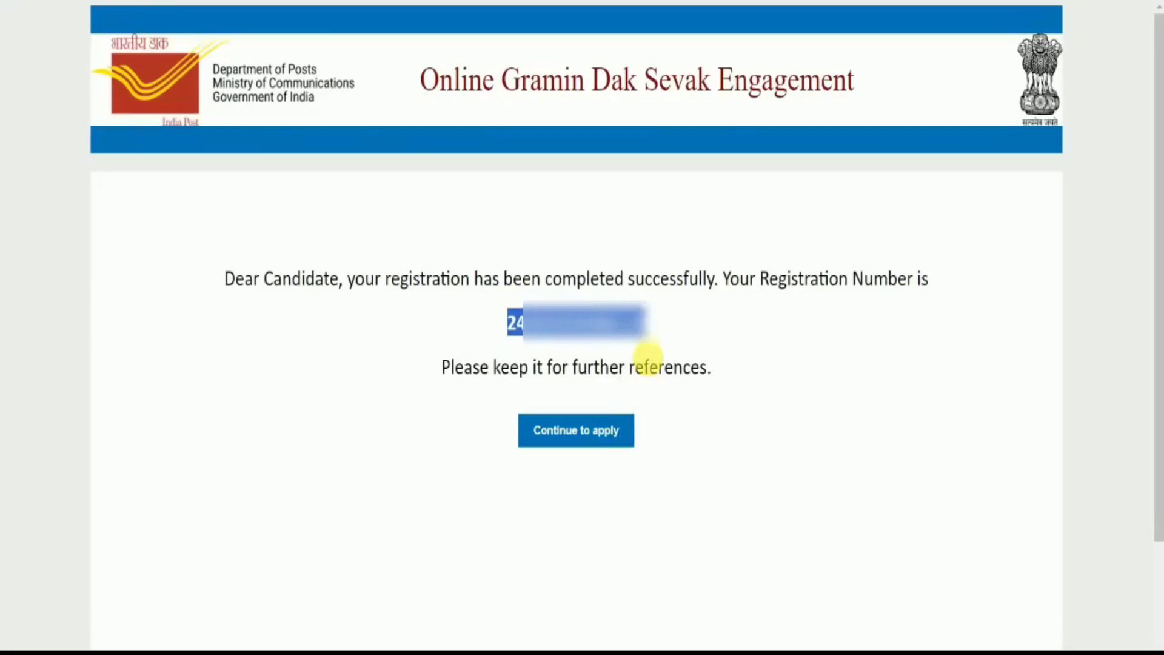
left_click(599, 436)
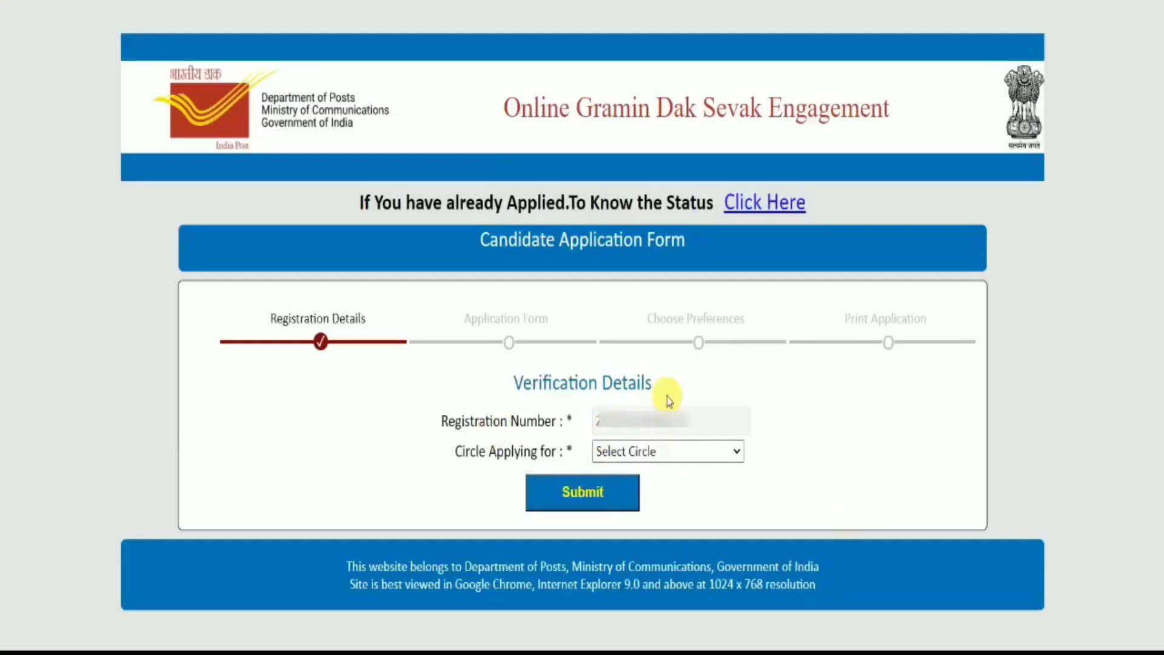
- Choose Tamilnadu as the circle applying for and request the verification OTP
left_click(677, 464)
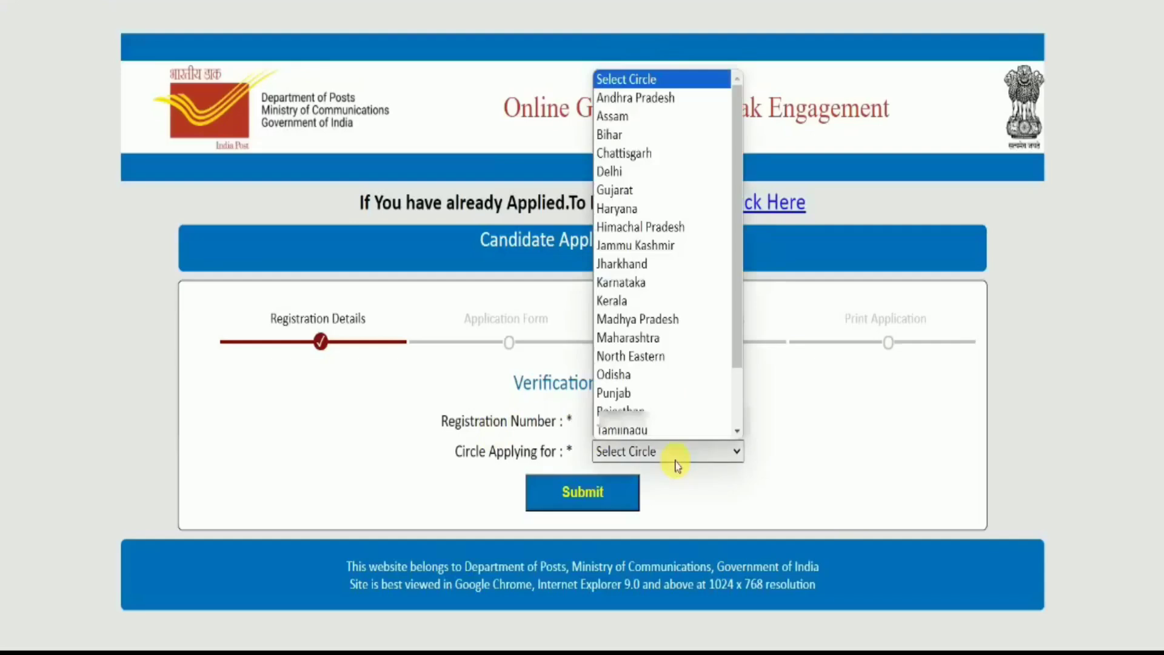
scroll(664, 439, "down", 1)
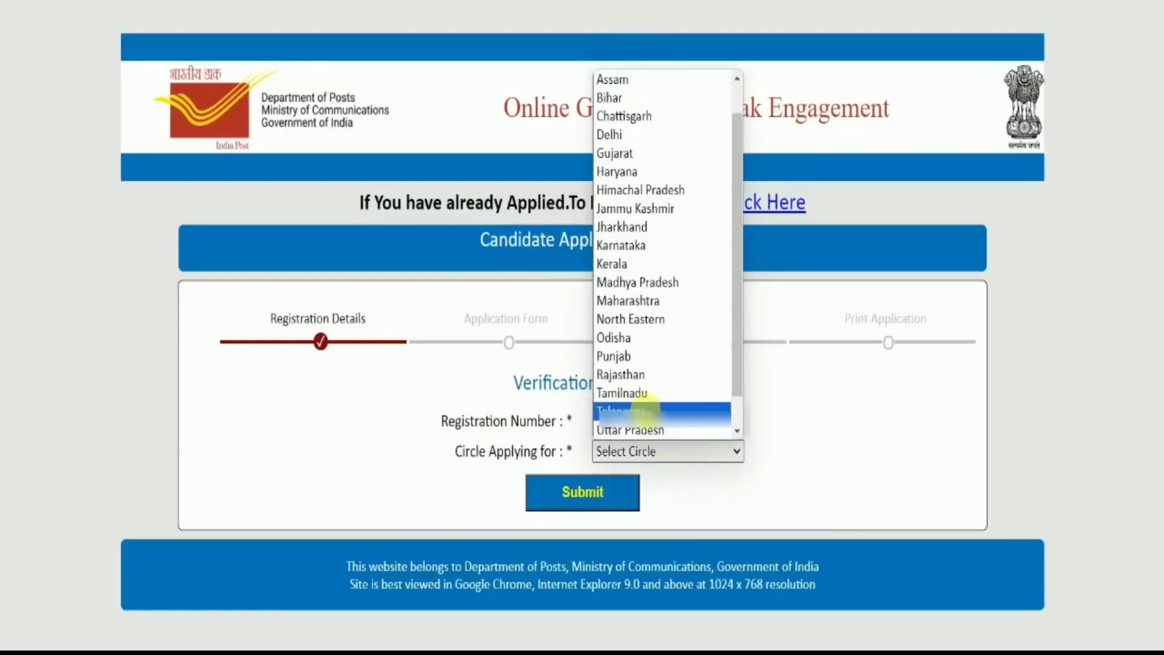
left_click(641, 394)
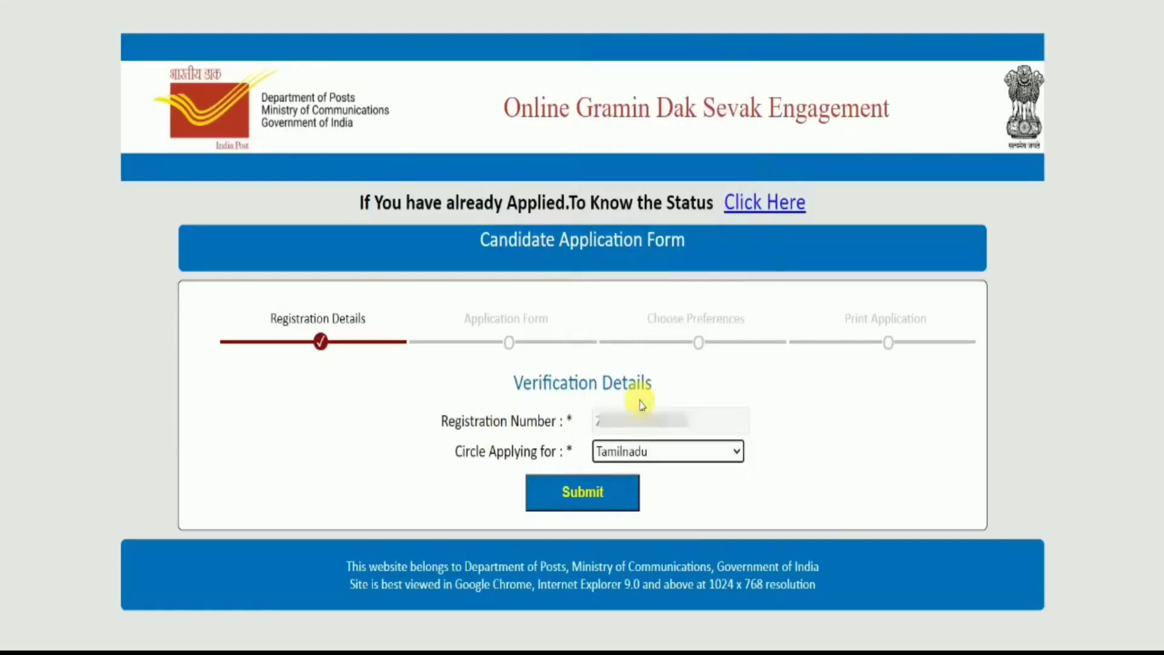
left_click(579, 489)
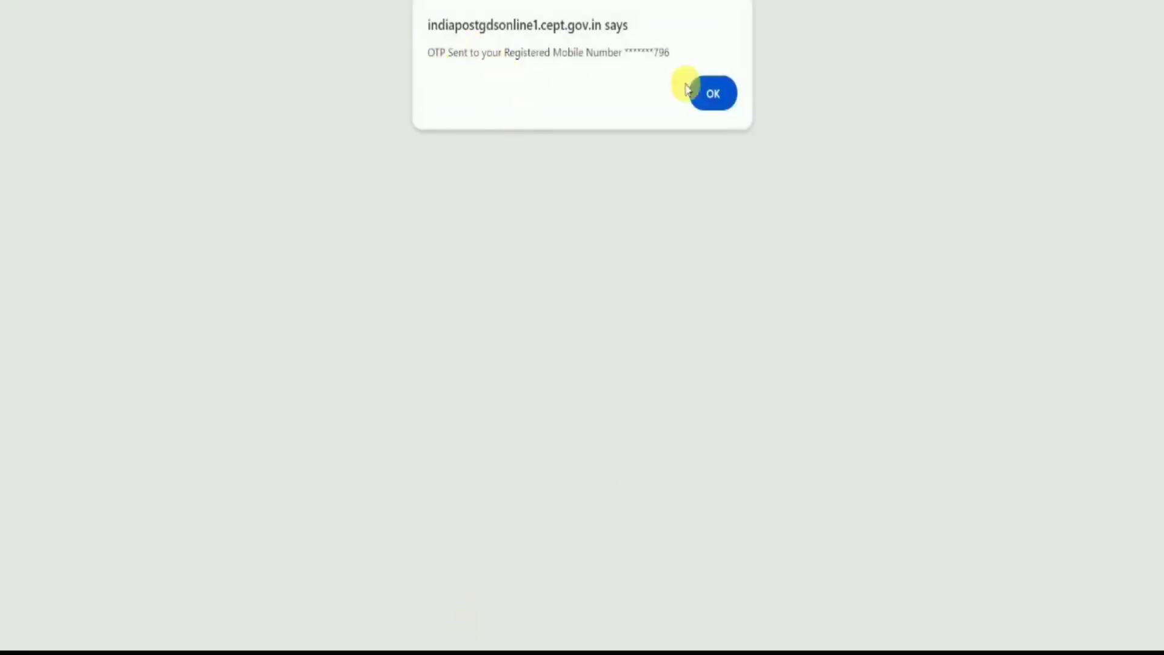
left_click(712, 91)
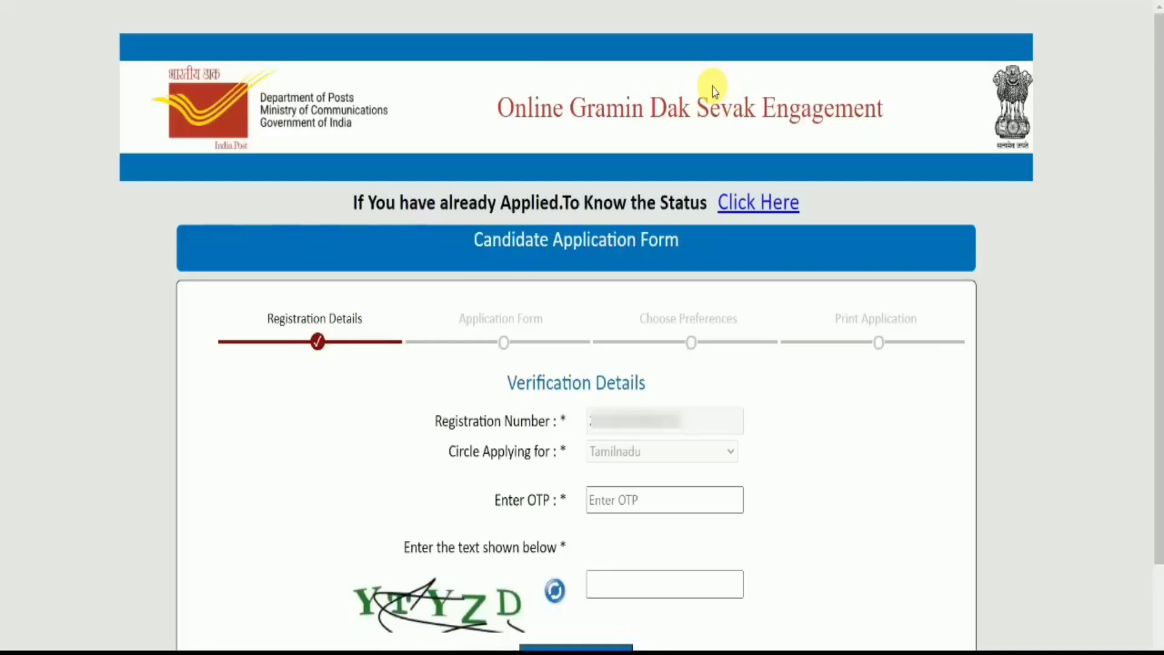
- Enter the received OTP and the captcha answer, and submit the verification
left_click(691, 490)
type("0")
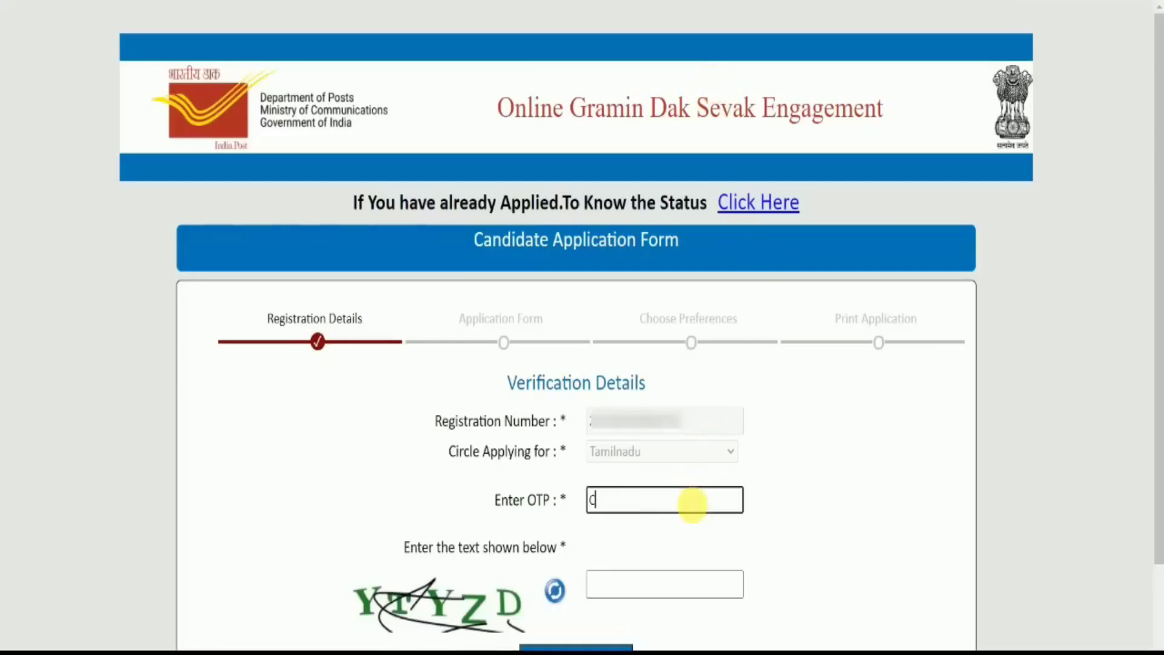
key("BackSpace")
type("0")
key("BackSpace")
key("Tab")
type("YTYZD")
key("Return")
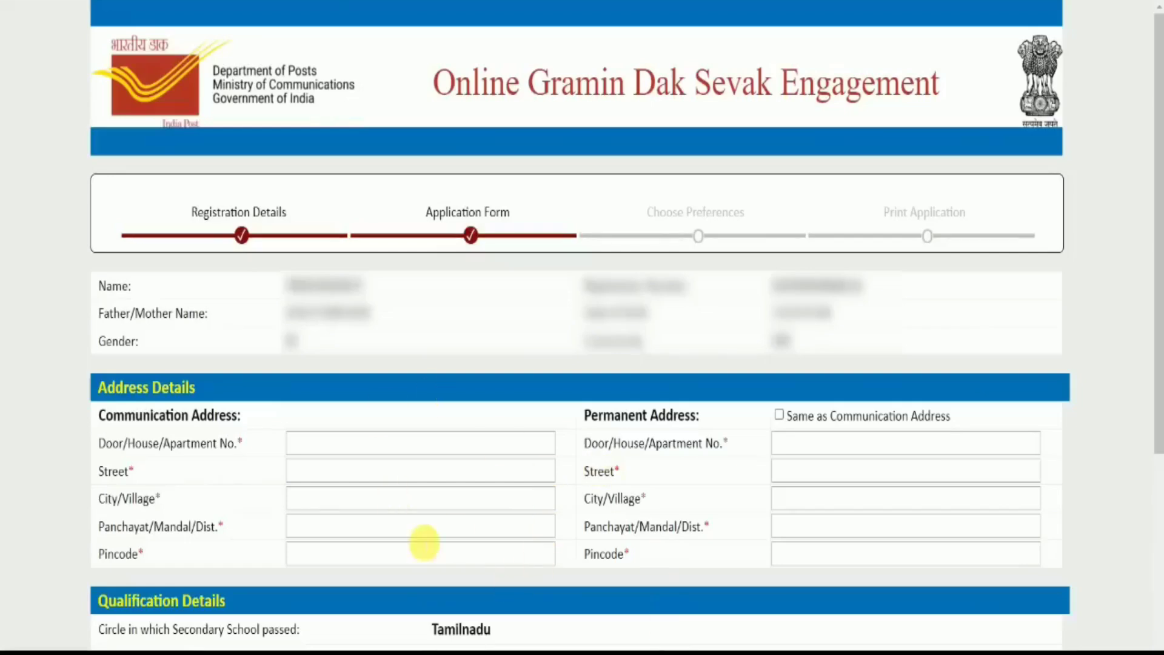
- Enter the door/house number, street and city/village of the communication address
scroll(861, 638, "down", 5)
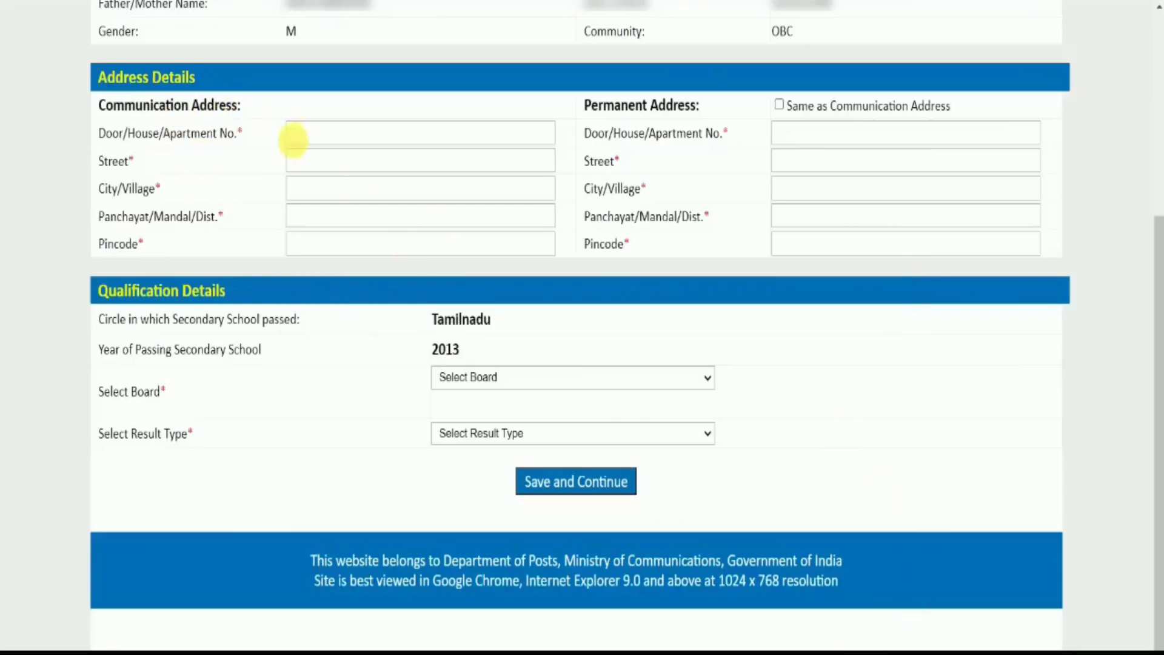
left_click(311, 136)
type("512")
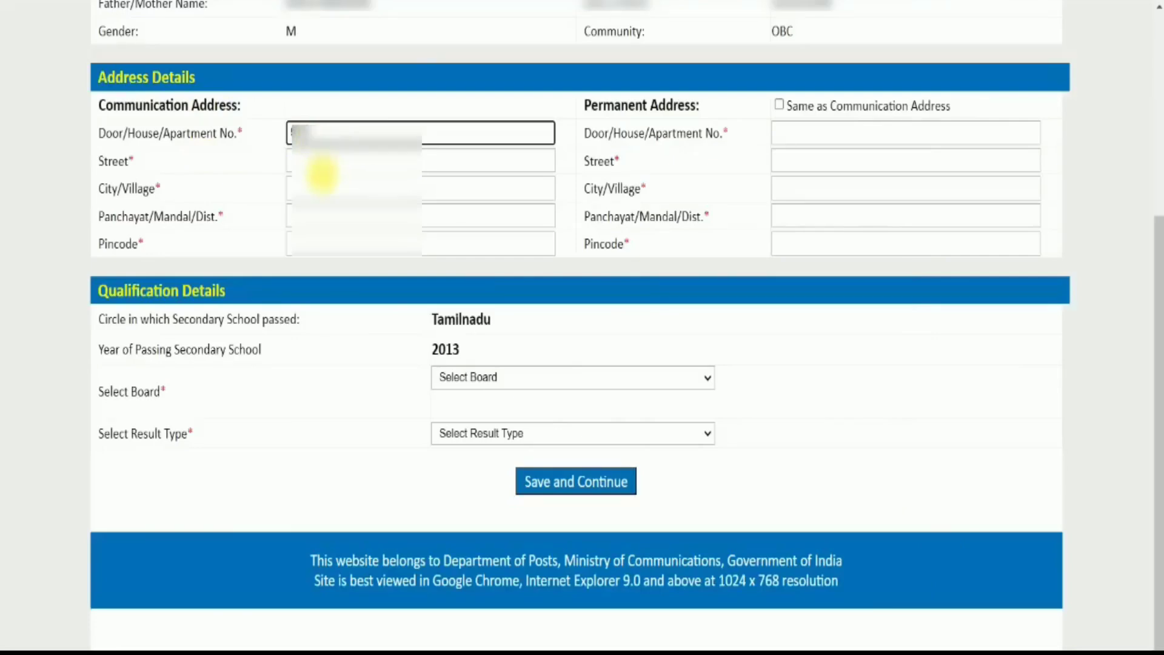
left_click(319, 162)
type("Main St")
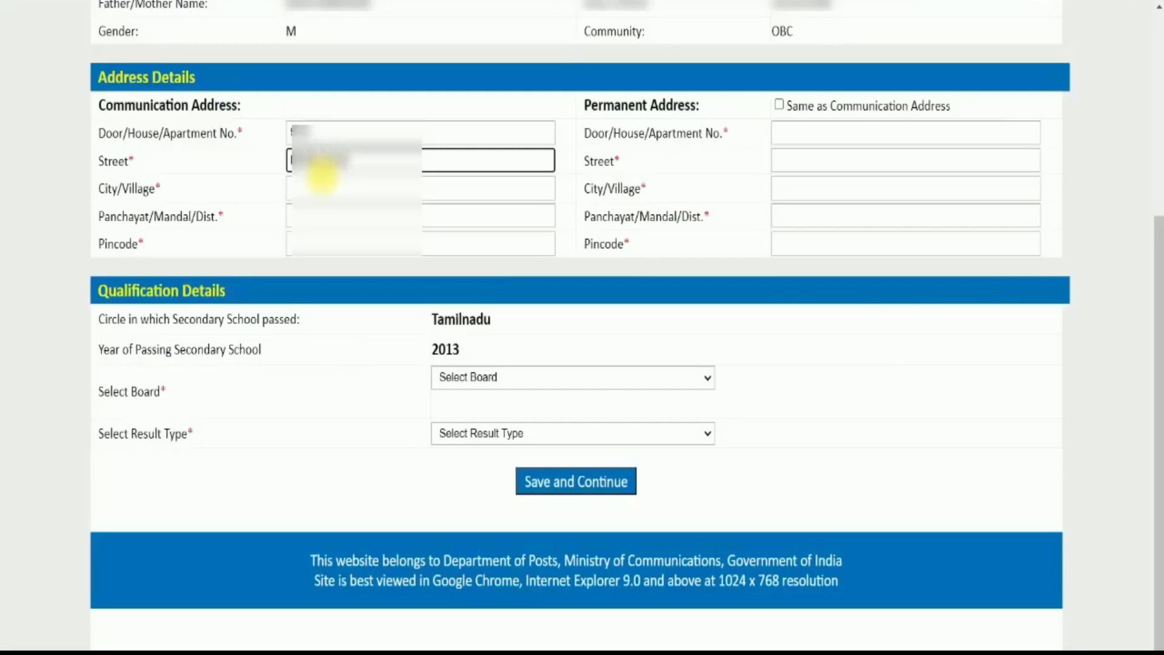
left_click(325, 188)
type("Salem Dt")
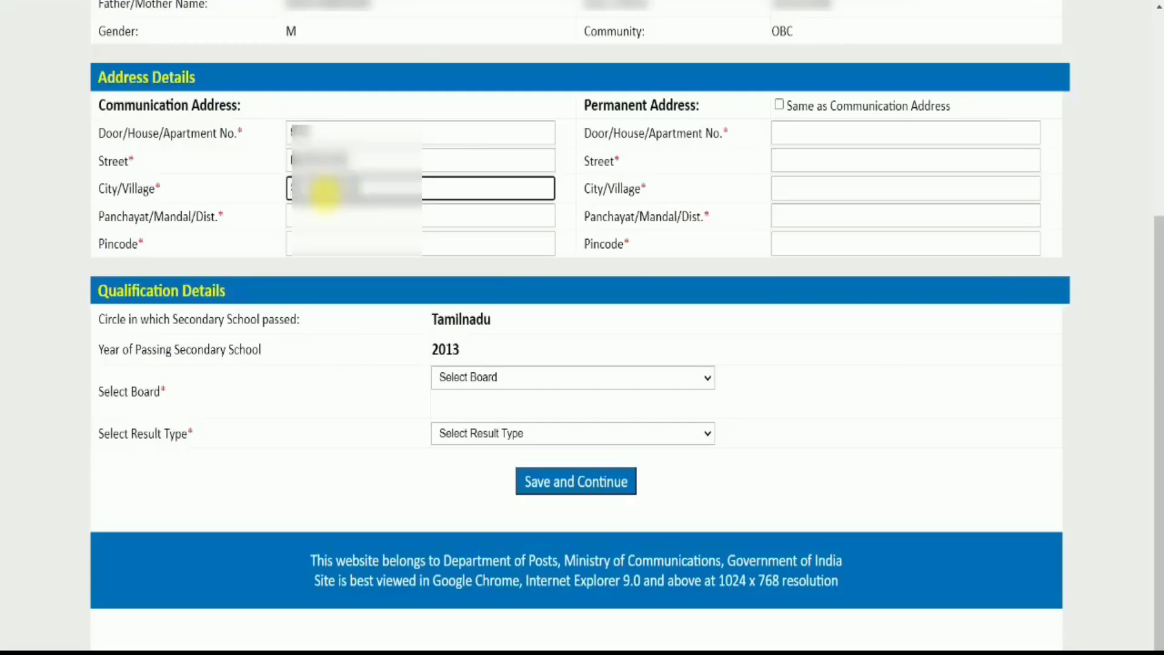
- Add the panchayat/district and pincode, and make the permanent address the same
left_click(326, 220)
type("Tenkasi")
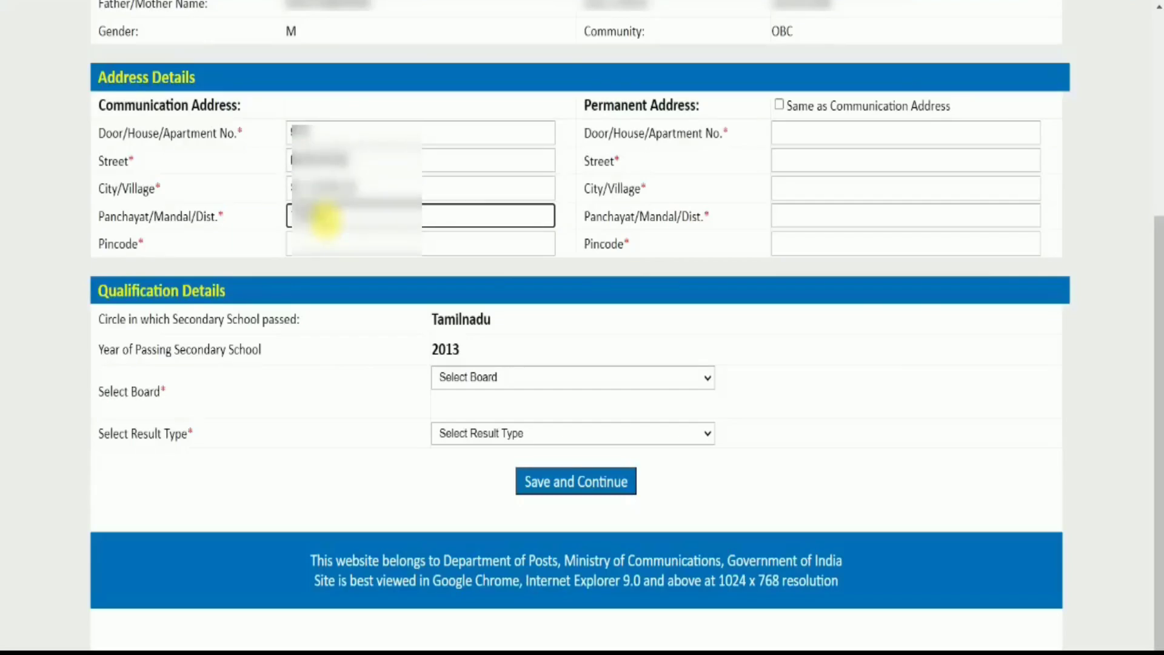
type("nnamalai")
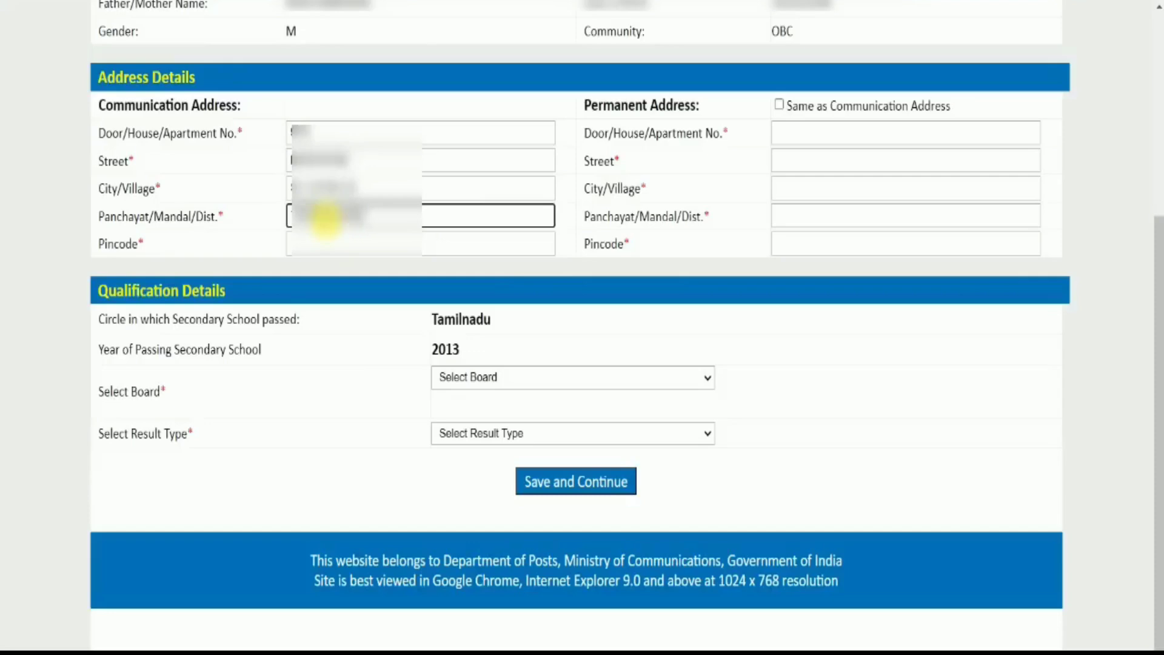
left_click(335, 247)
type("6066")
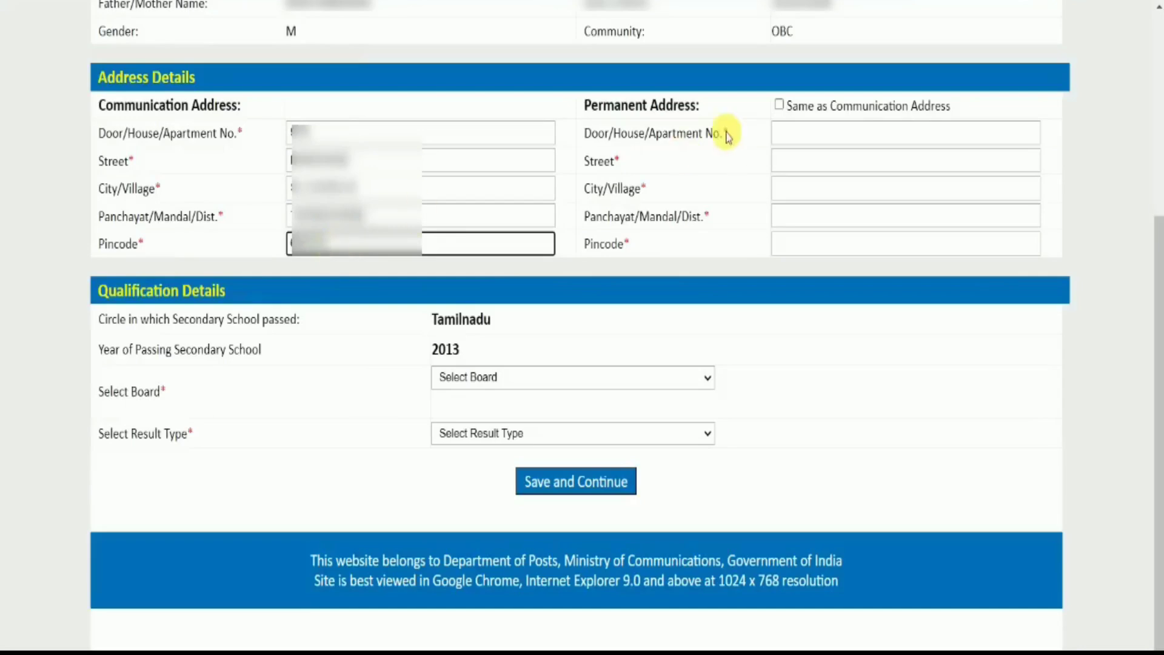
left_click(780, 106)
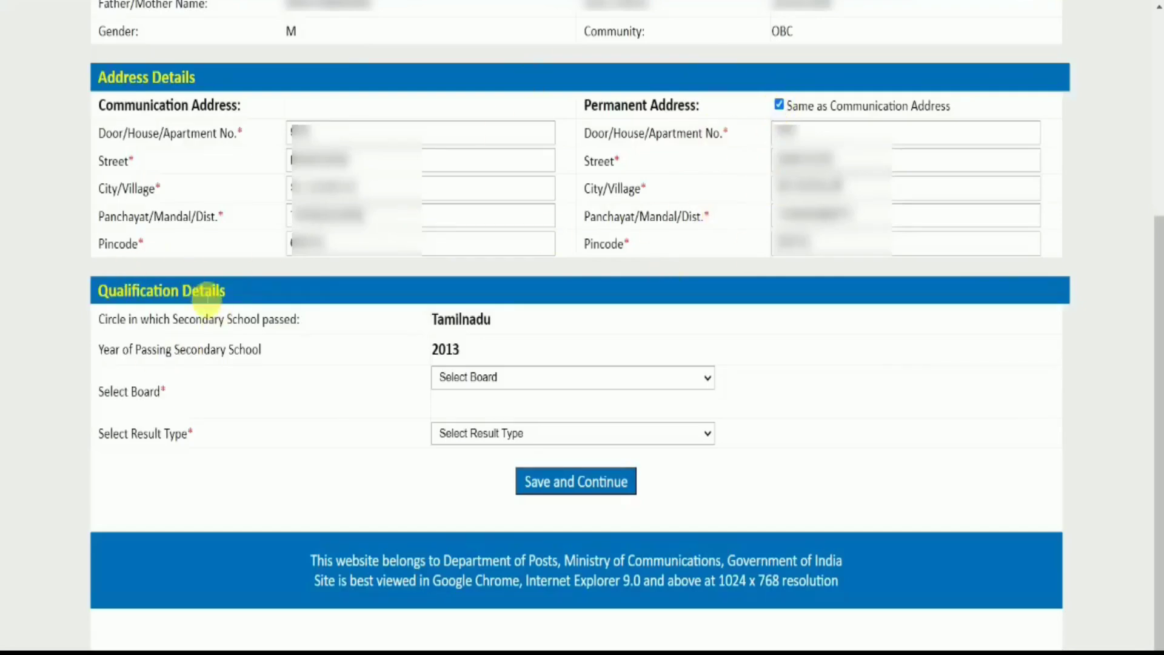
left_click(479, 379)
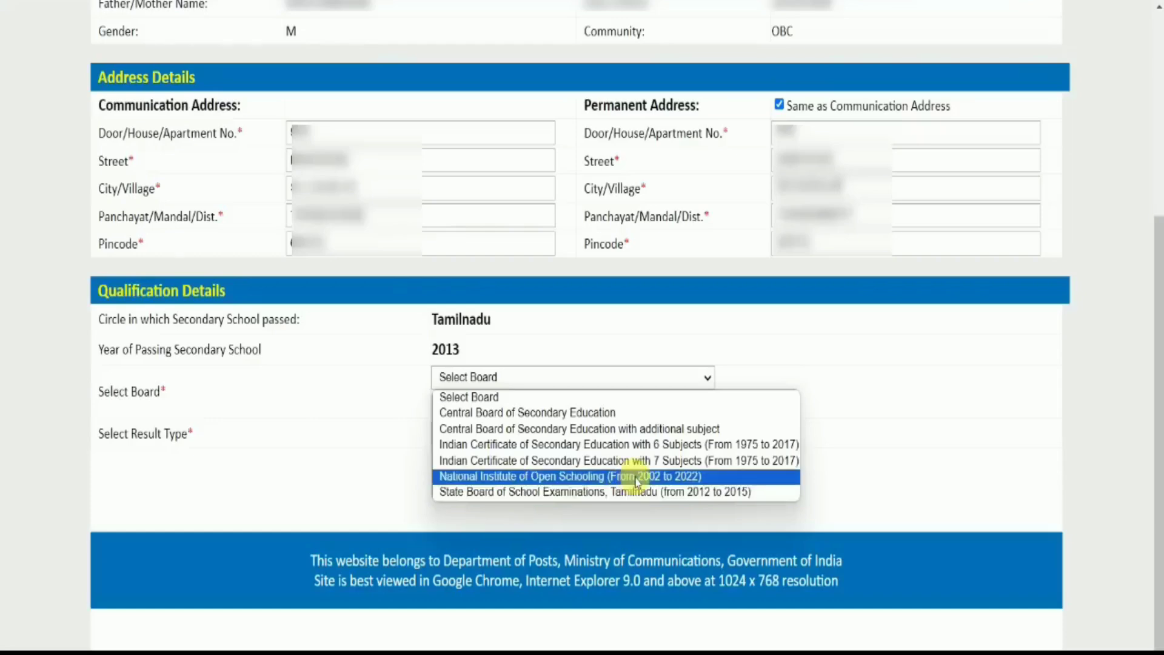
- Select the Tamilnadu State Board with Marks as the result type
left_click(692, 493)
left_click(508, 437)
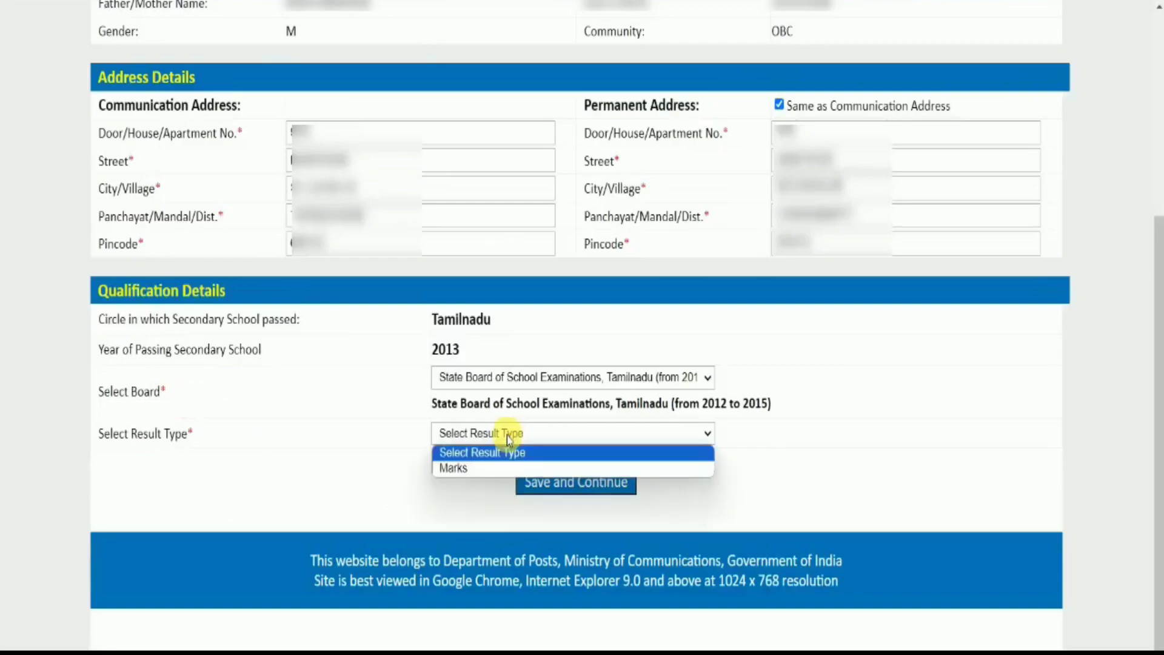
left_click(474, 468)
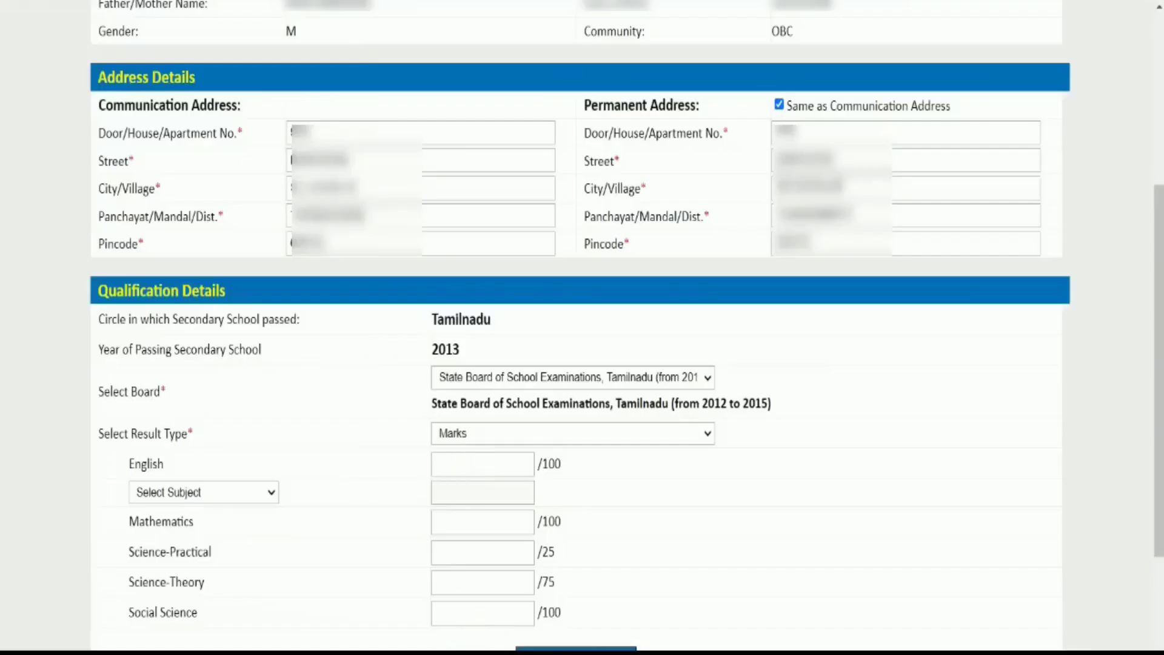
- Enter marks: English 91, Tamil 90, Mathematics 90, Science-Practical 88
scroll(576, 363, "down", 3)
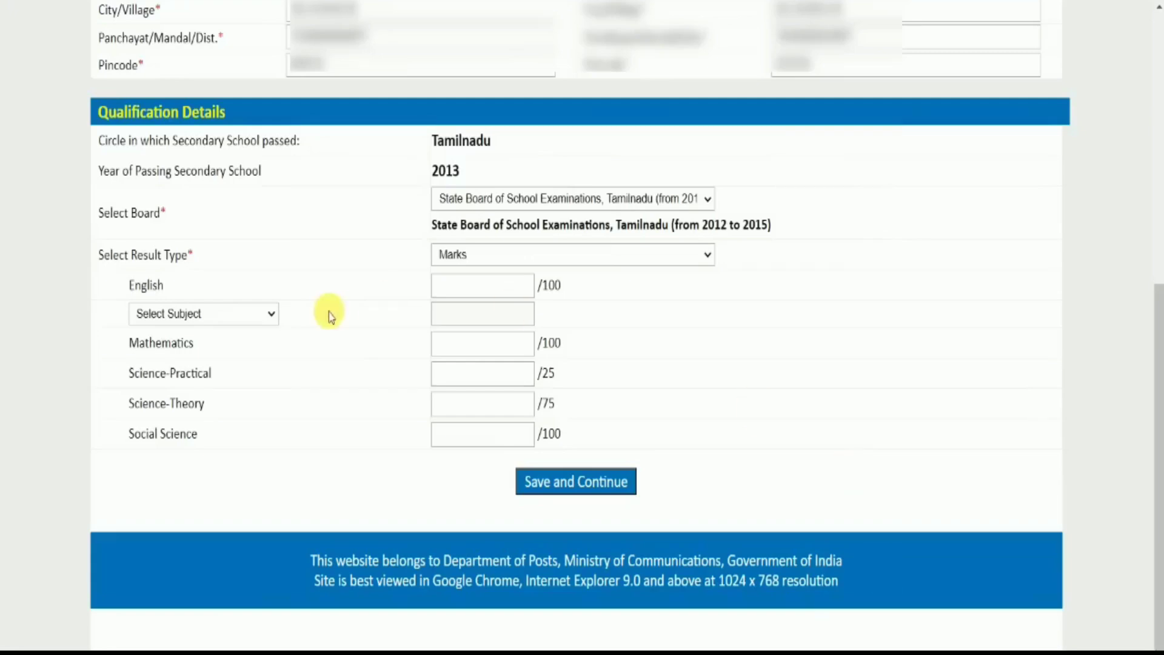
left_click(451, 286)
type("91")
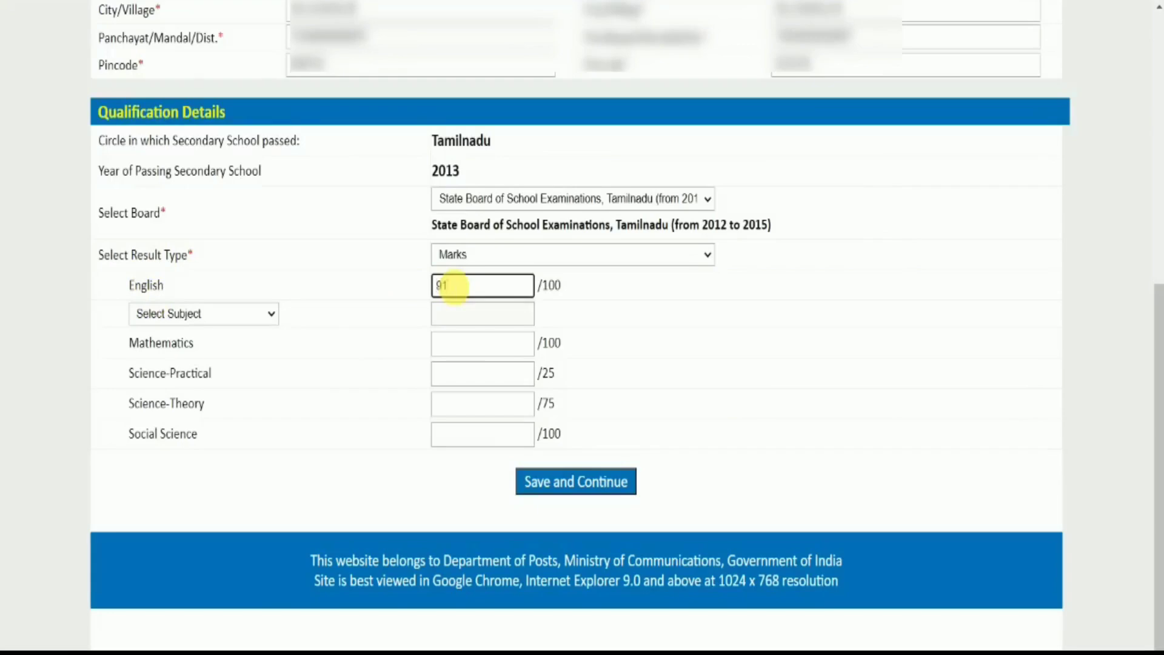
left_click(175, 314)
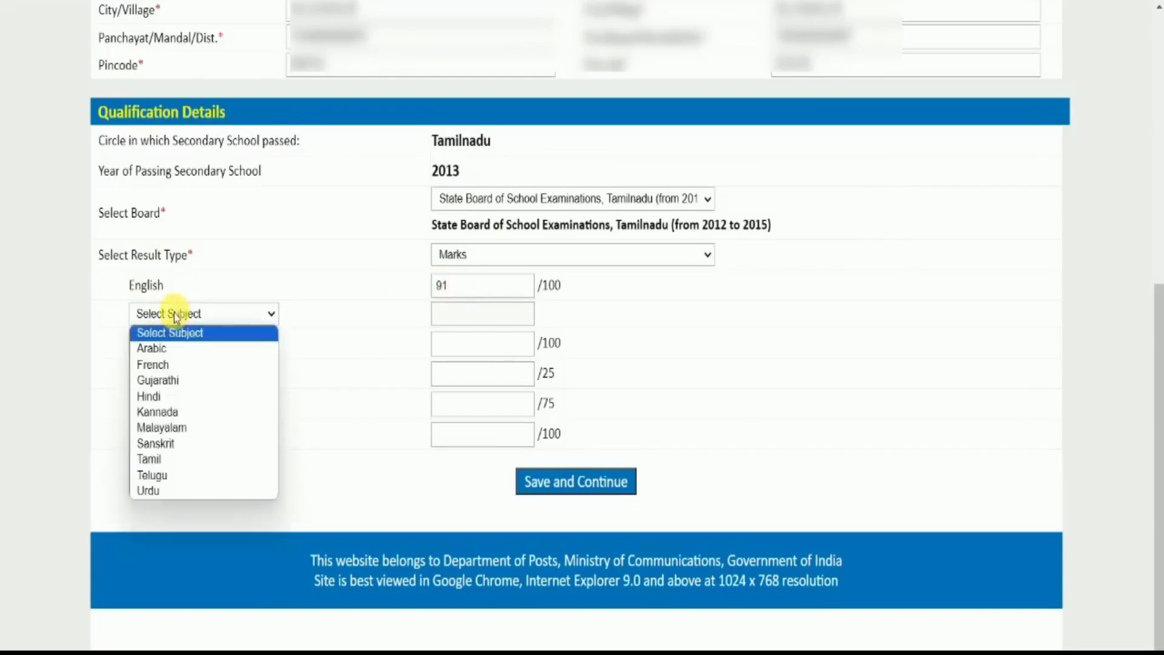
left_click(176, 462)
left_click(474, 316)
type("90")
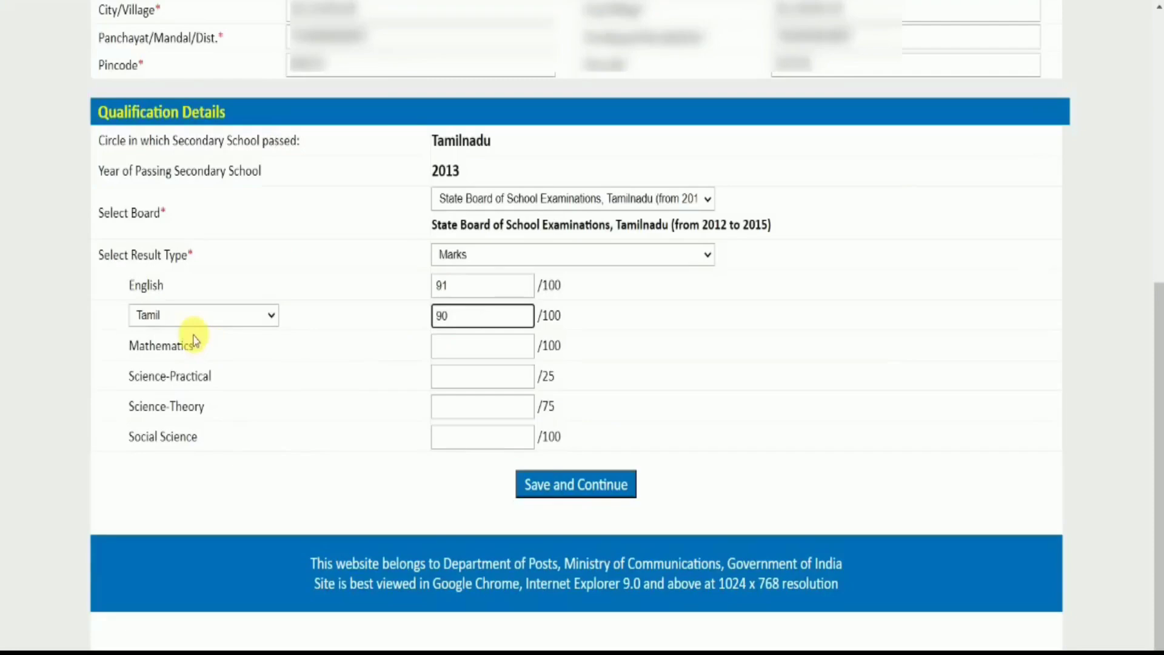
left_click(455, 346)
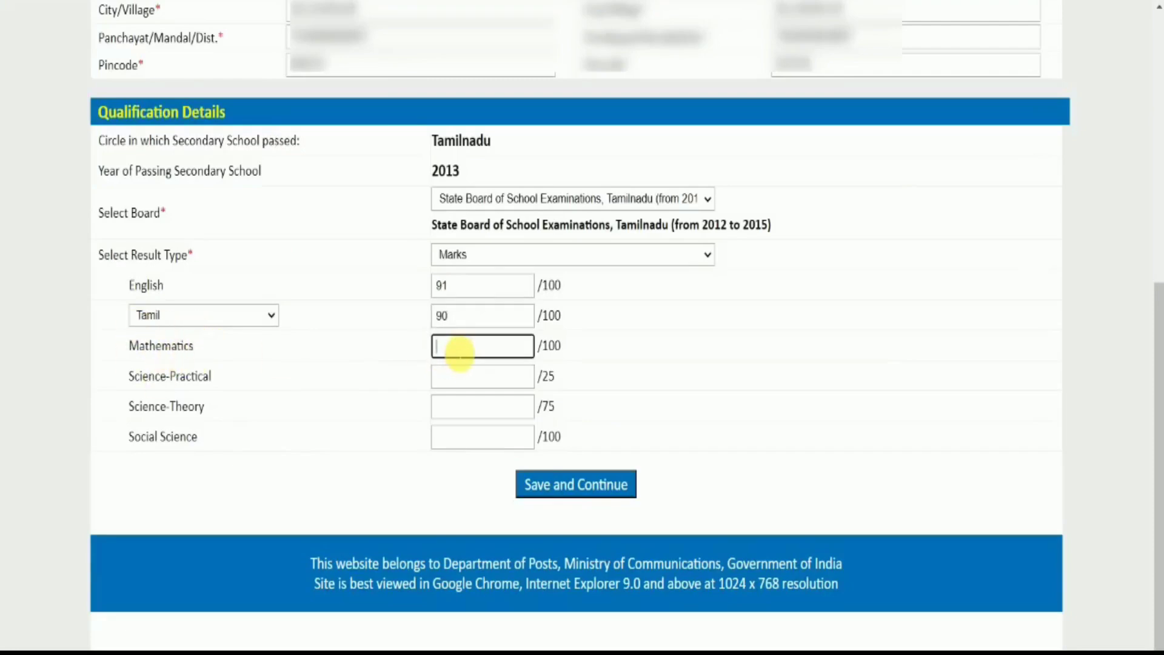
type("90")
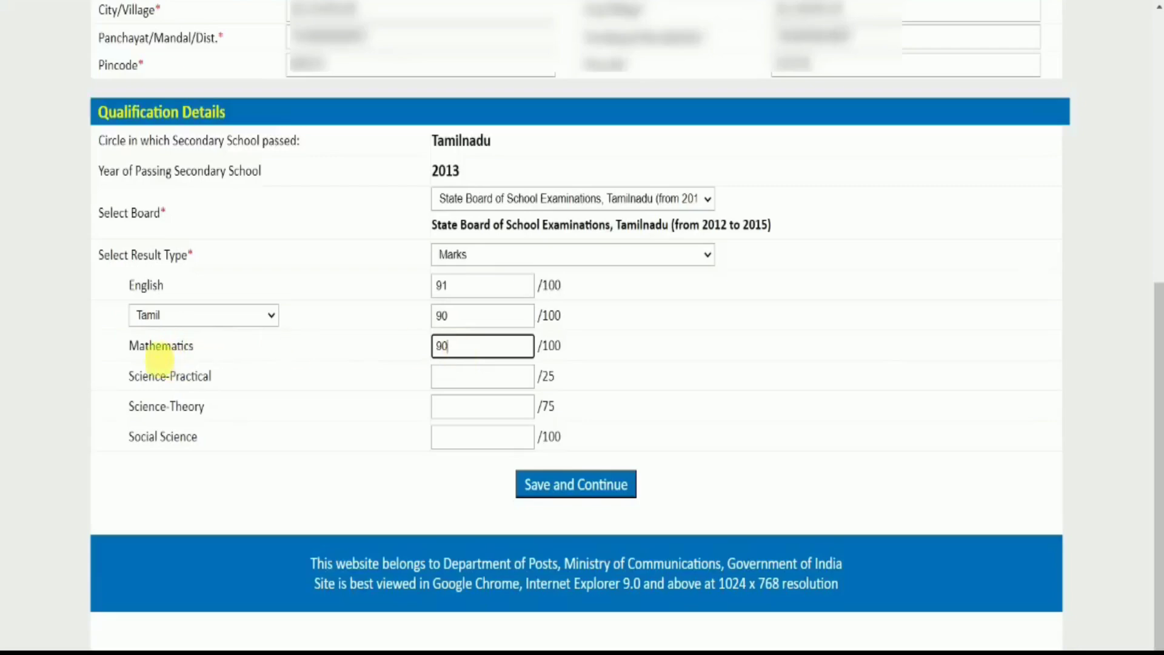
left_click(448, 384)
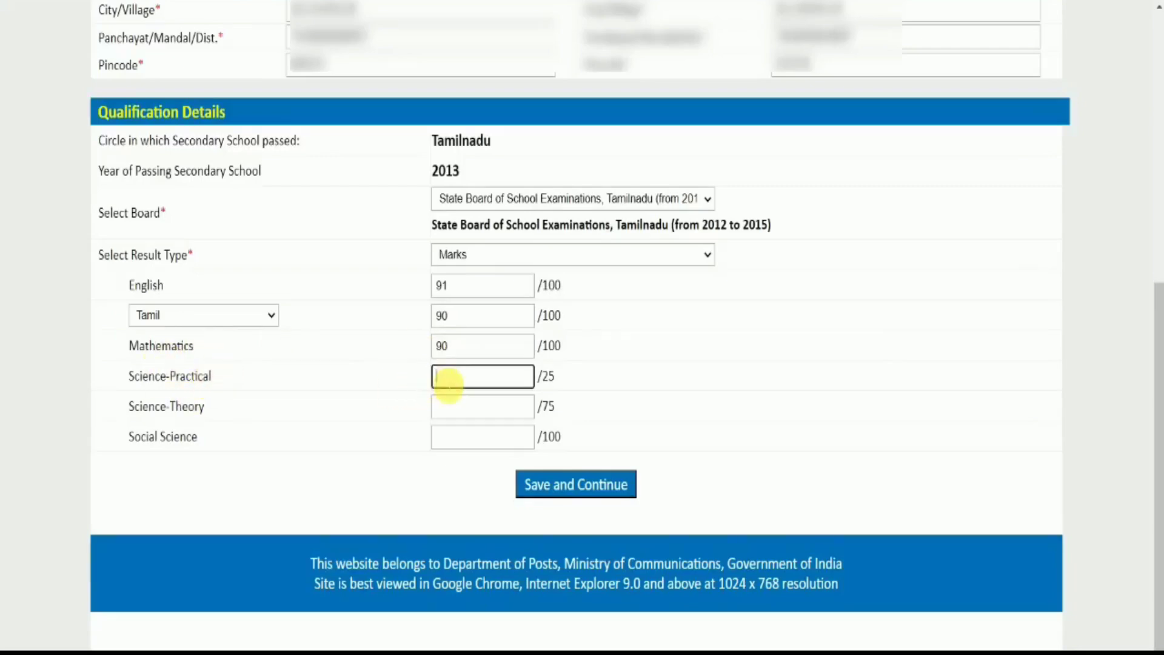
type("88")
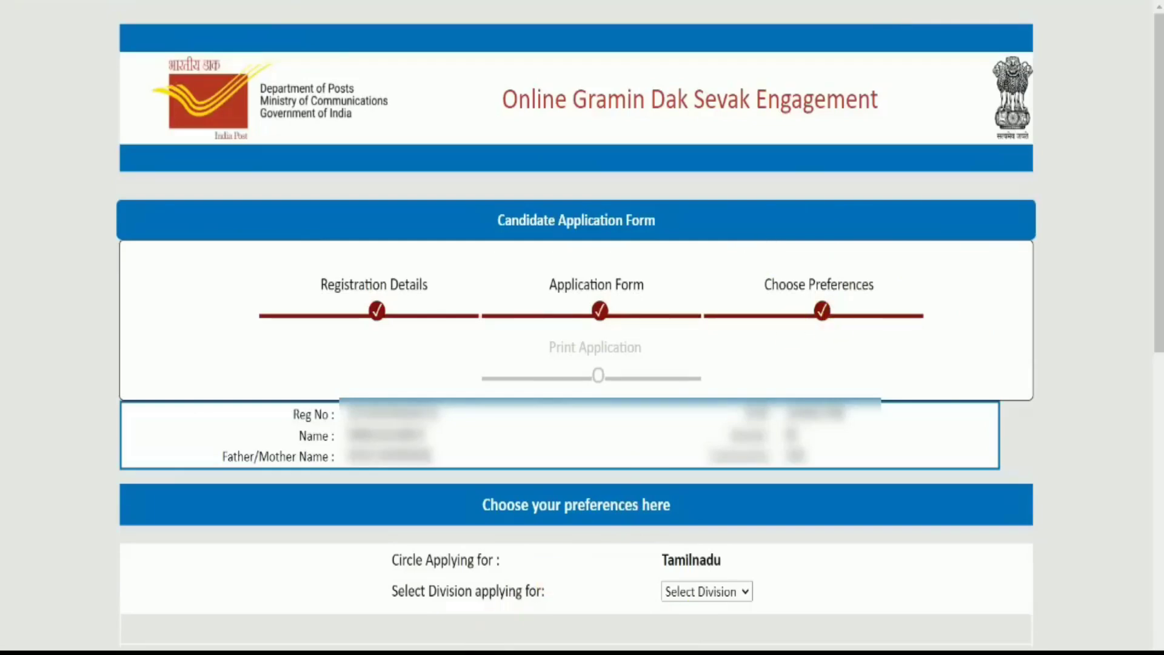
- Choose Tiruvannamalai Division from the Select Division list
scroll(903, 294, "down", 8)
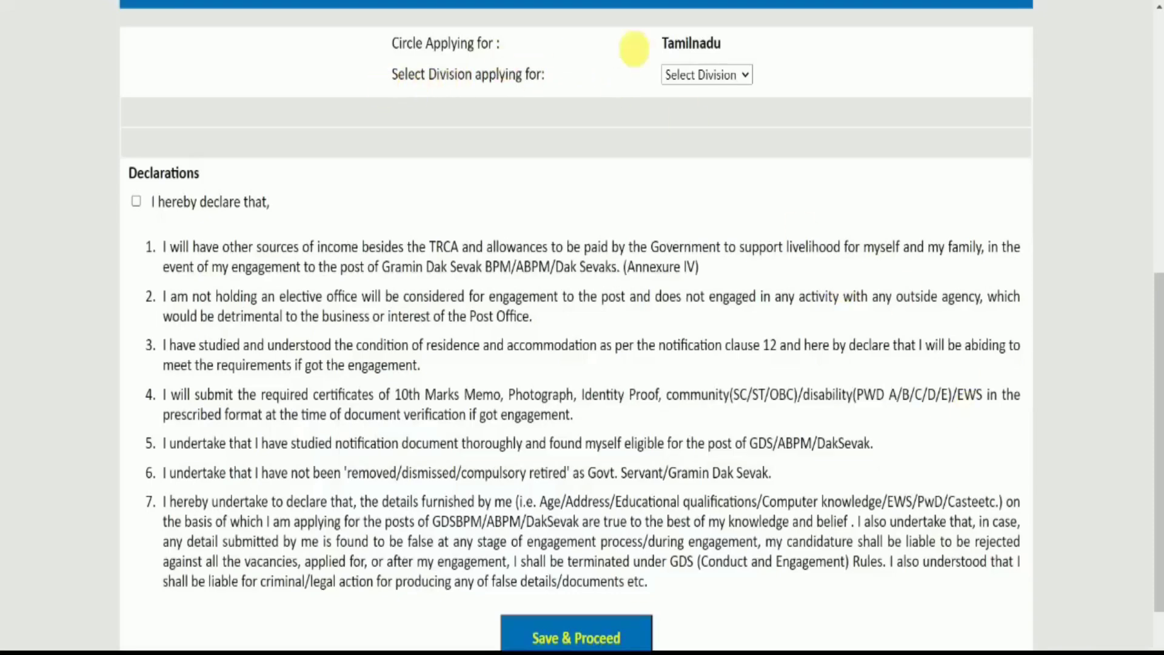
left_click(705, 68)
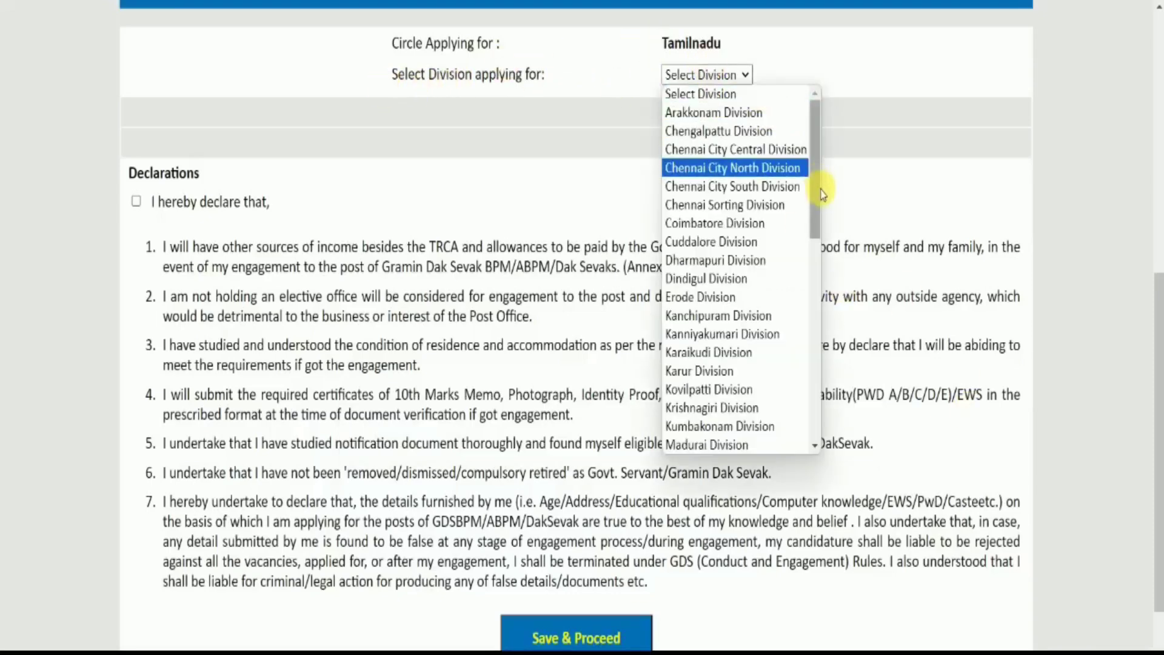
left_click_drag(818, 200, 814, 406)
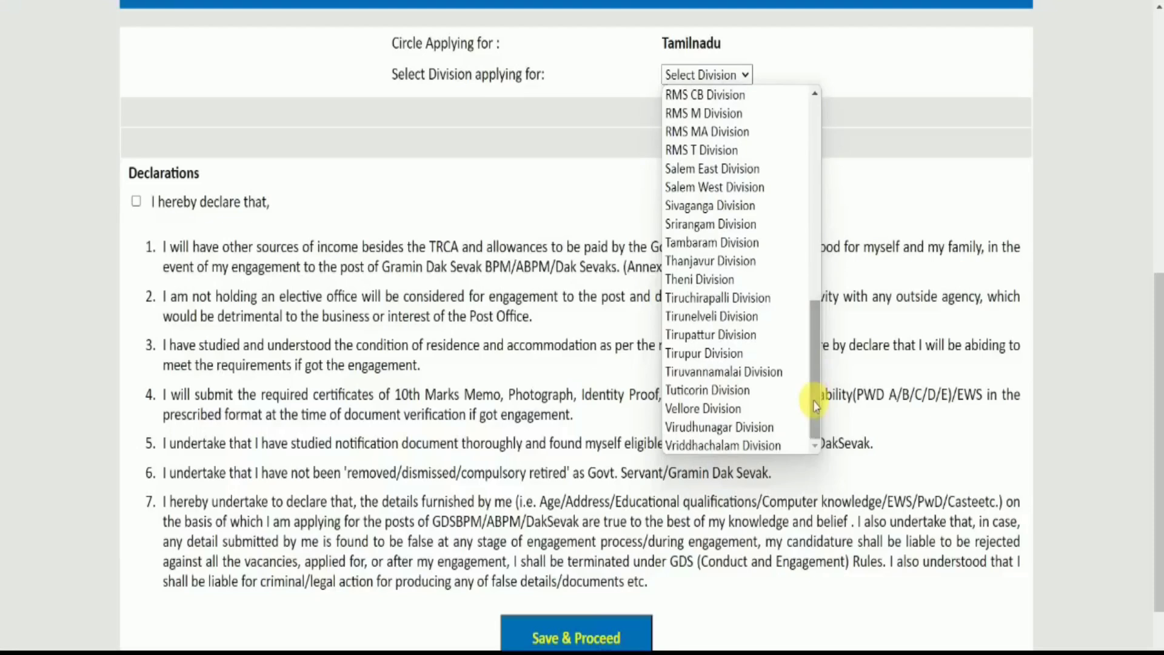
left_click(769, 372)
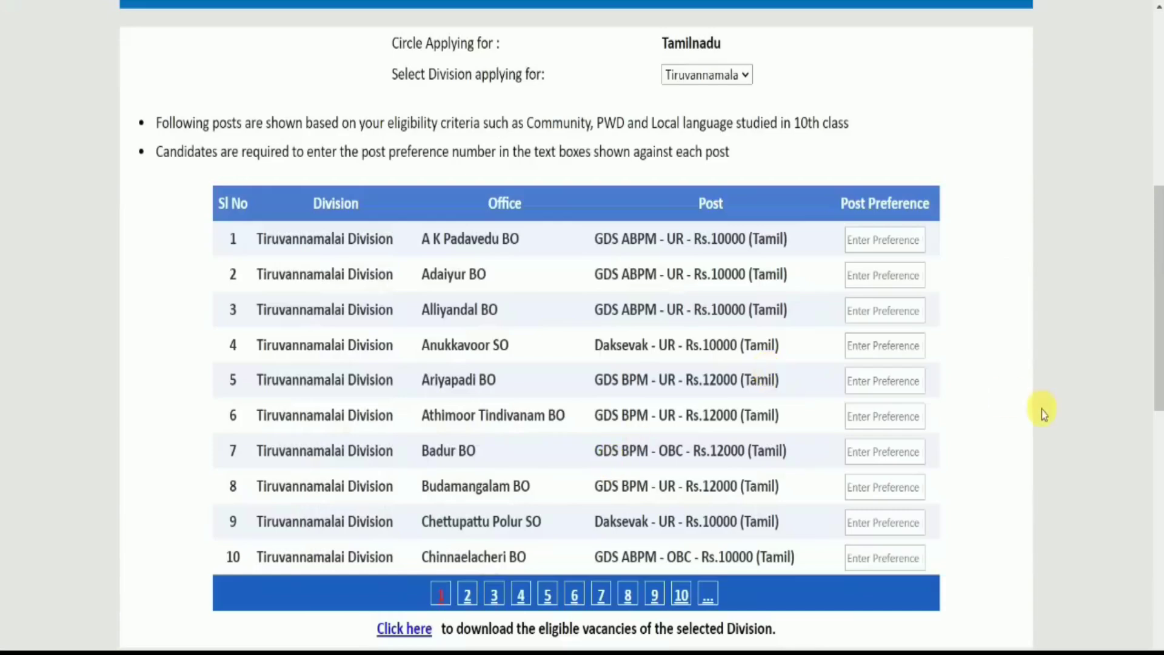
- Tick the 'I hereby declare that' declaration and save the post preferences
scroll(1041, 410, "down", 1)
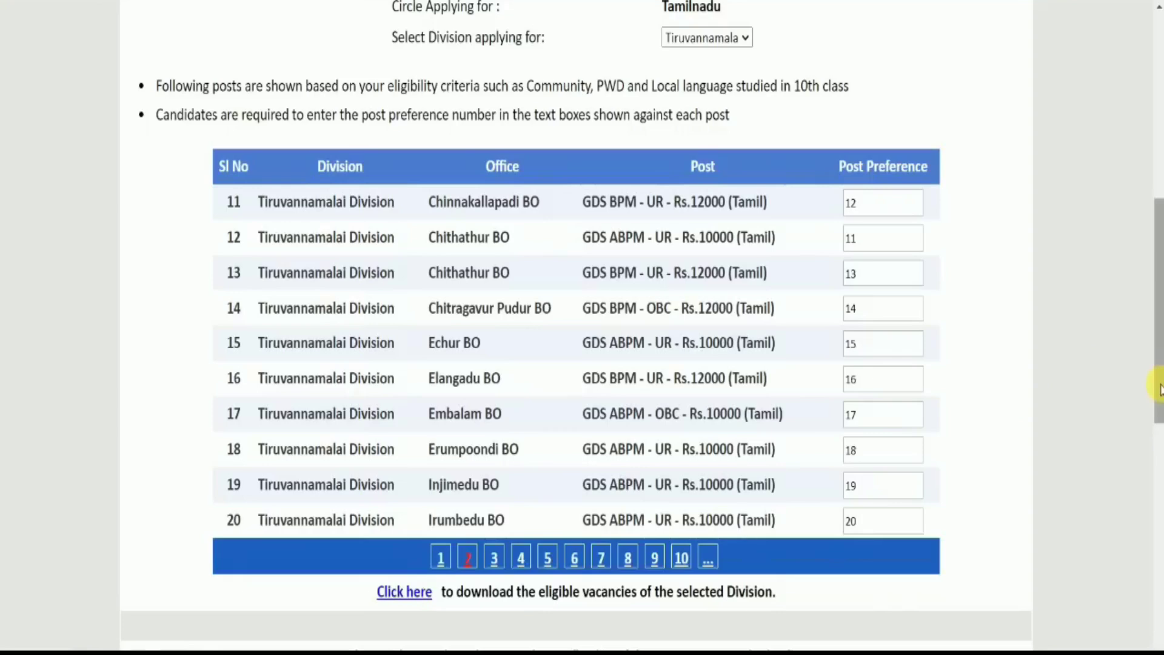
left_click_drag(1158, 390, 1153, 573)
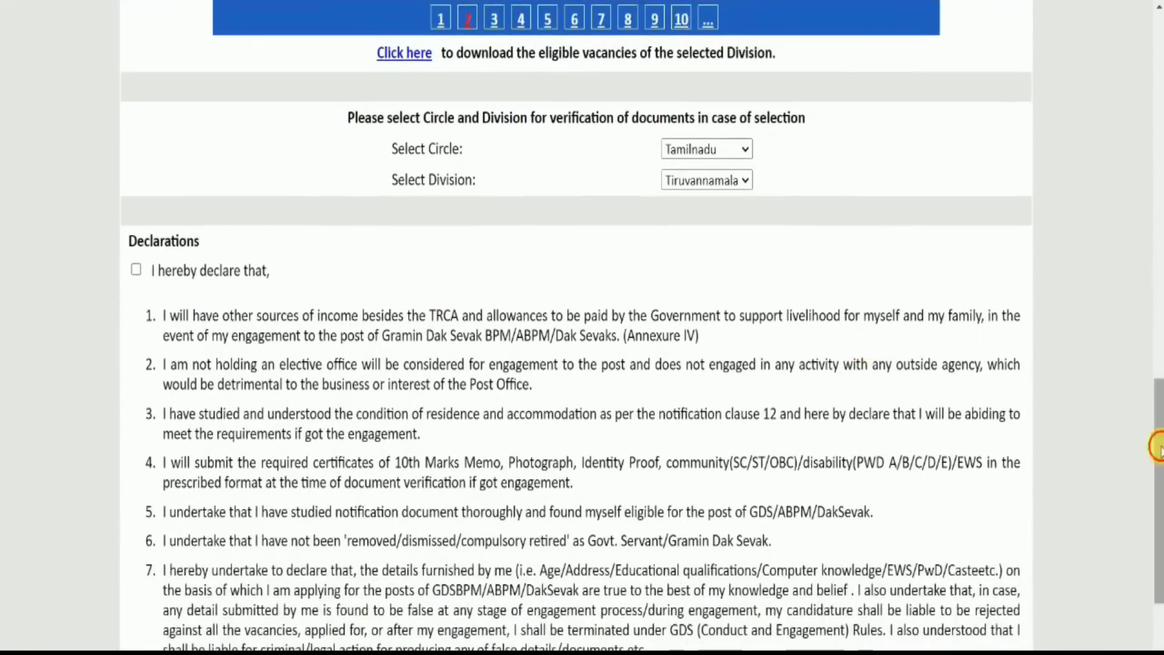
scroll(563, 245, "down", 3)
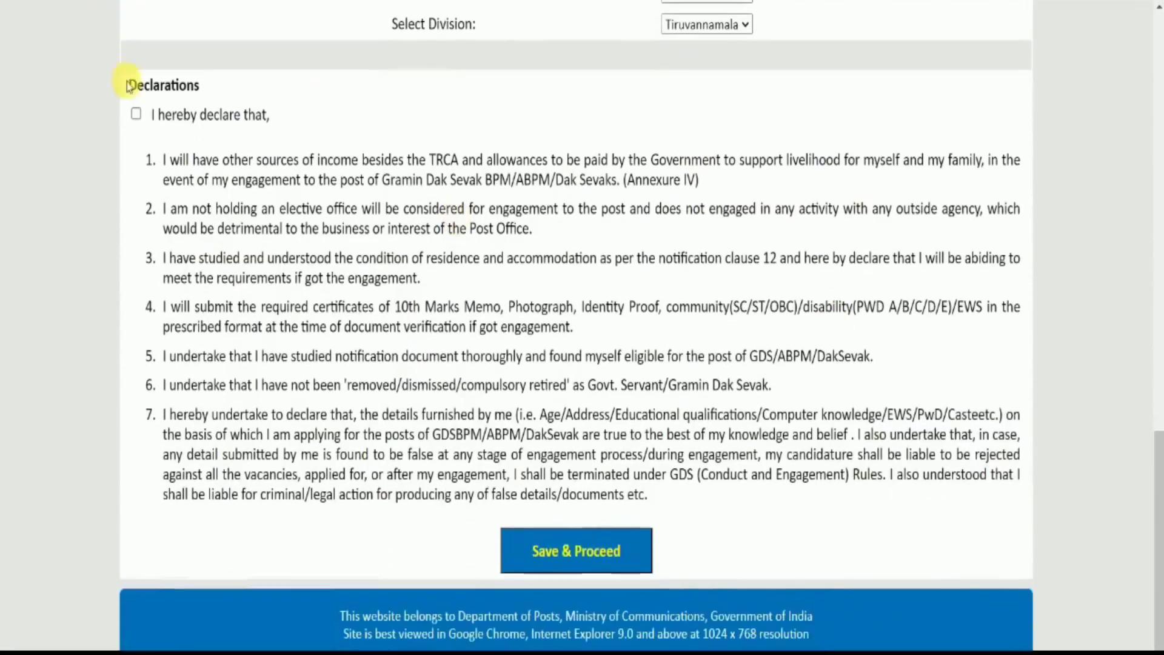
left_click(137, 118)
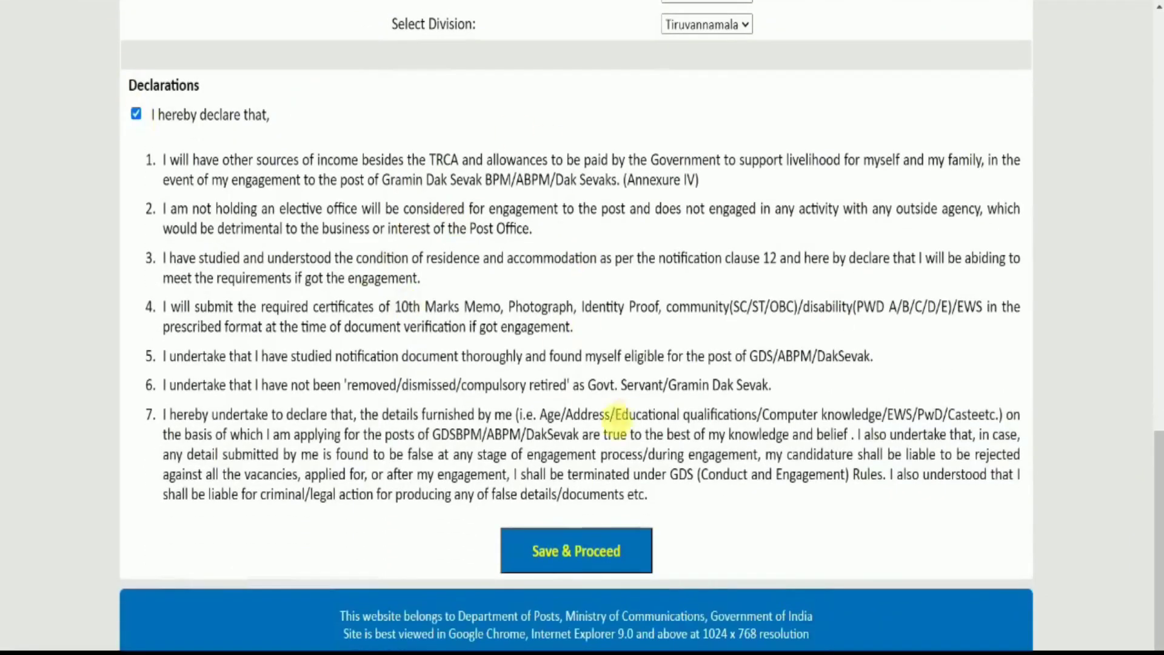
left_click(566, 553)
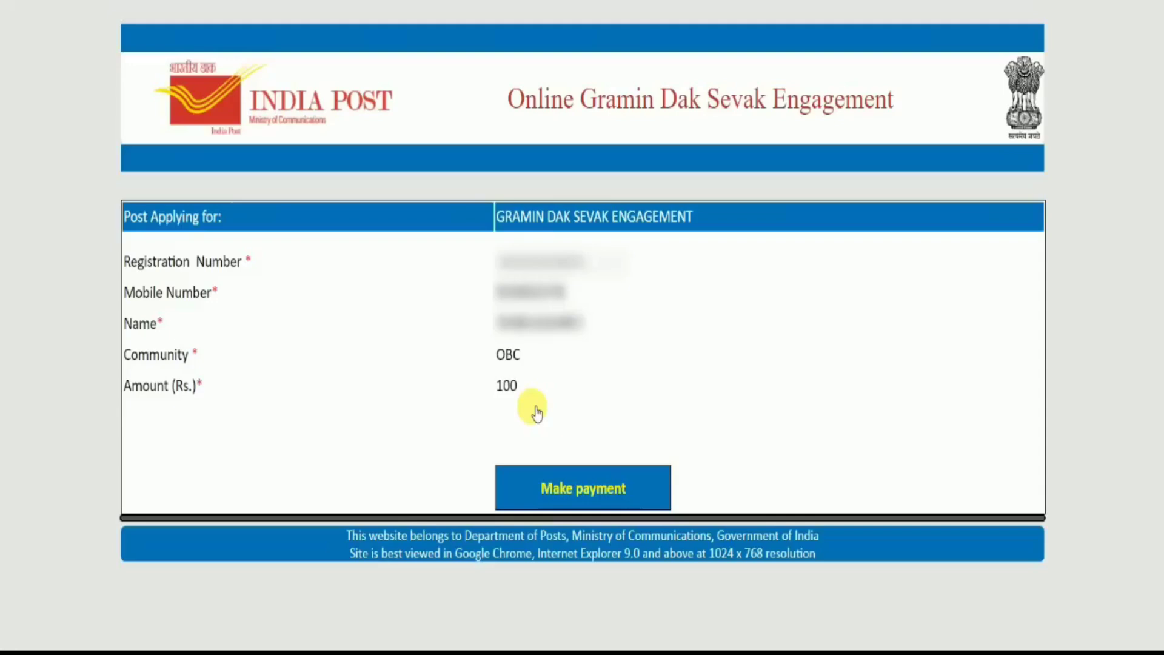
- Make the ₹100 application fee payment through the BillDesk gateway
left_click(592, 488)
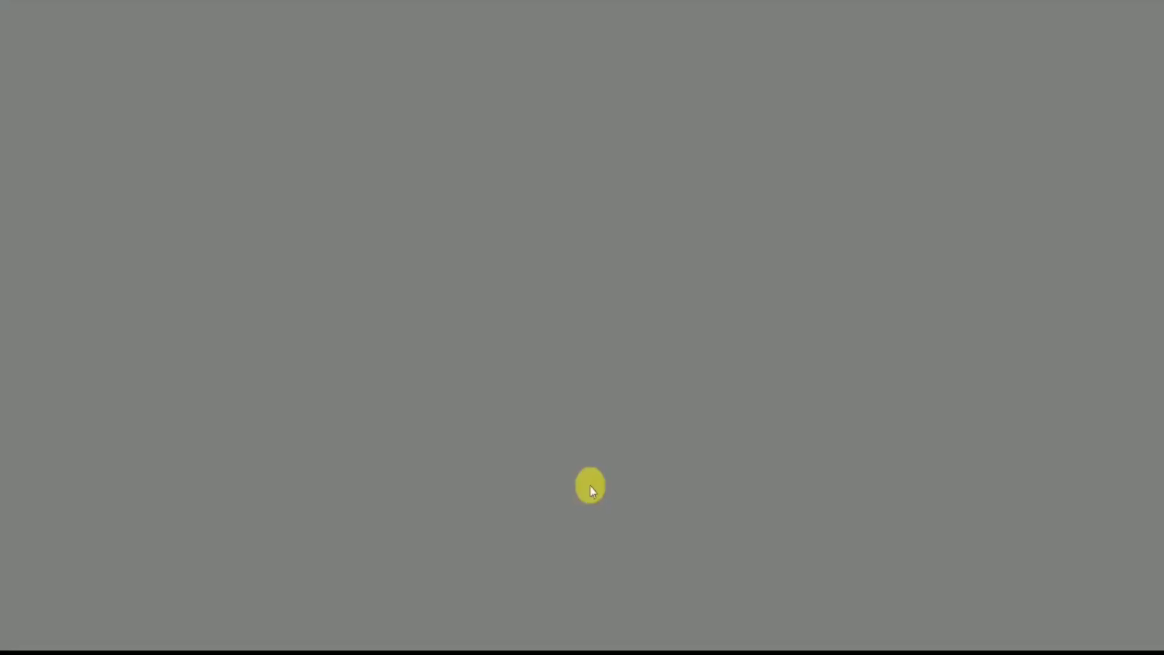